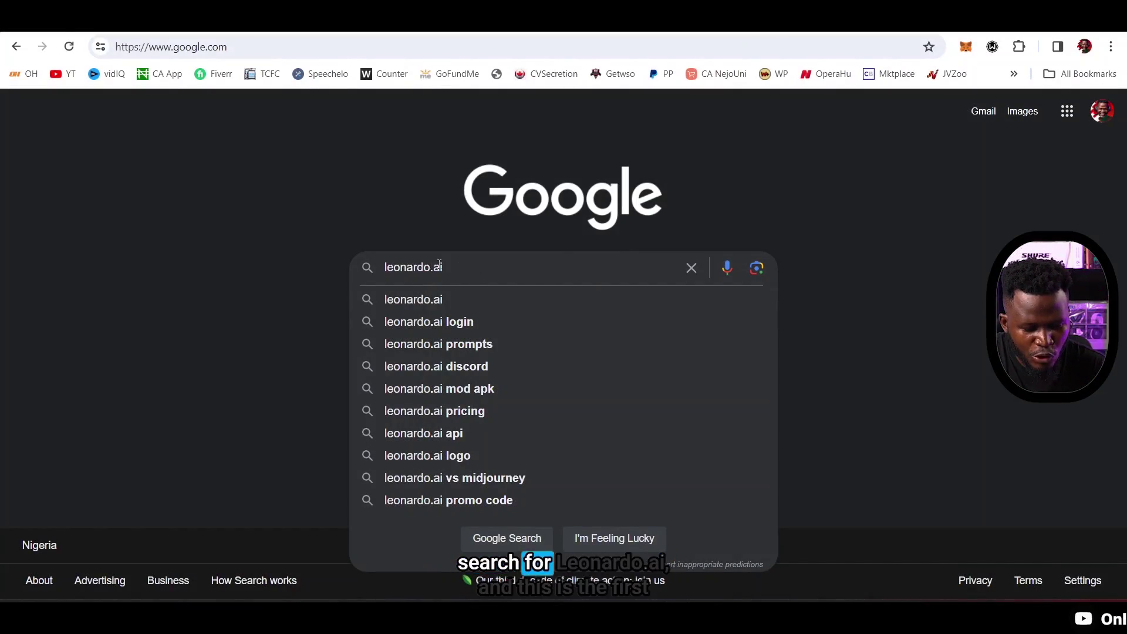
# Step: Run the leonardo.ai Google search and open the official Leonardo.Ai site from the top result
pyautogui.press('Return')
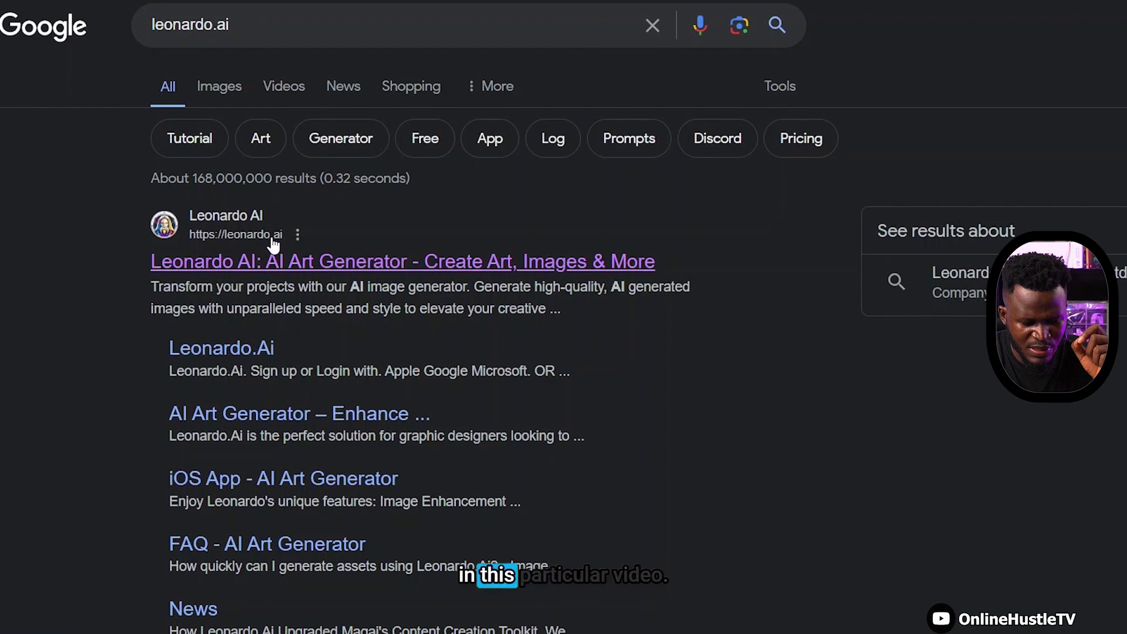
pyautogui.click(409, 260)
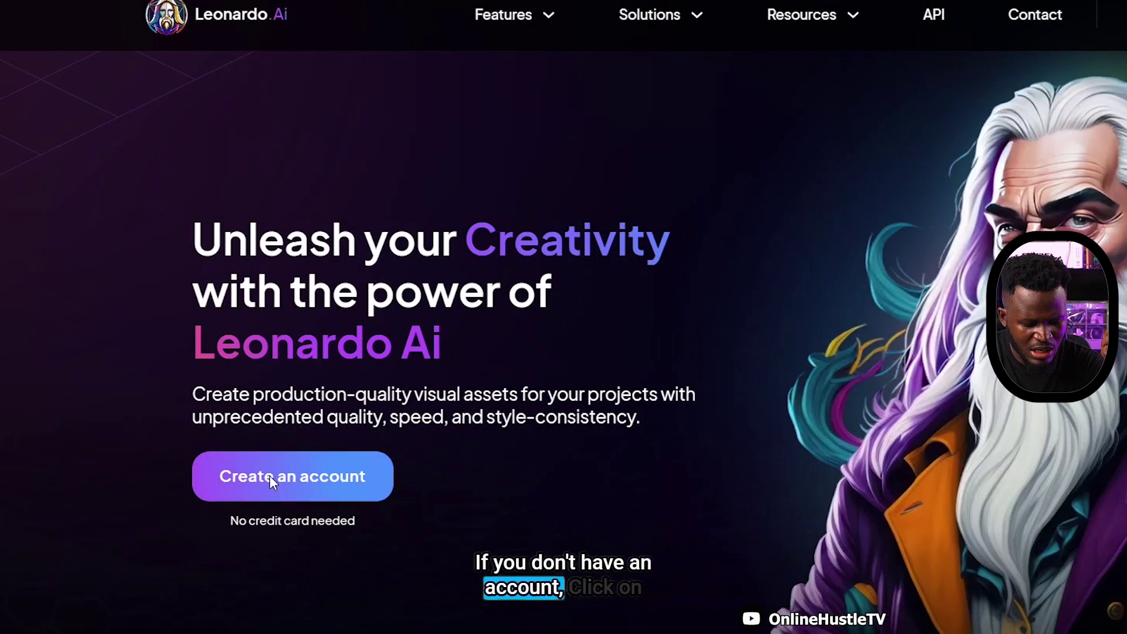
# Step: Sign up for Leonardo.Ai with a Google account and approve the sign-in on the consent page
pyautogui.click(272, 478)
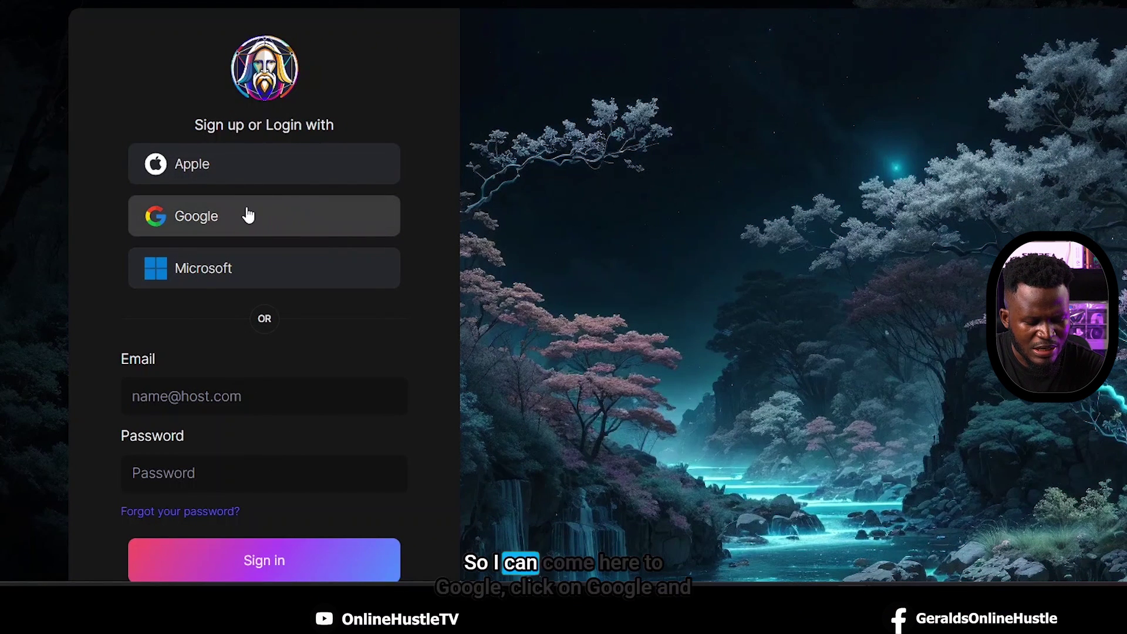
pyautogui.click(248, 213)
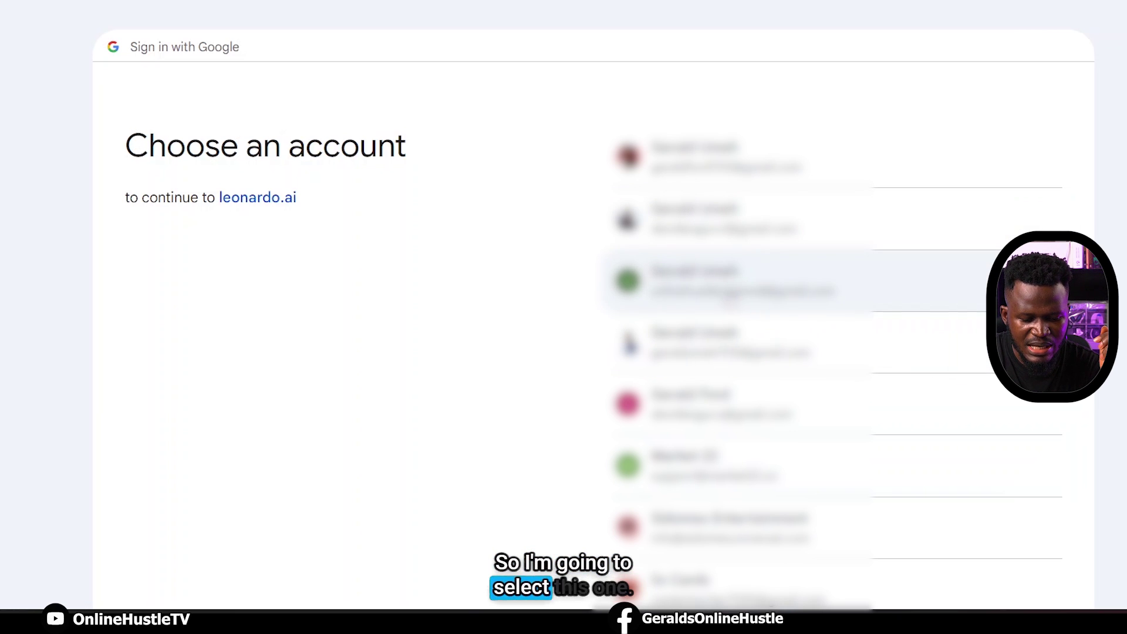
pyautogui.click(731, 294)
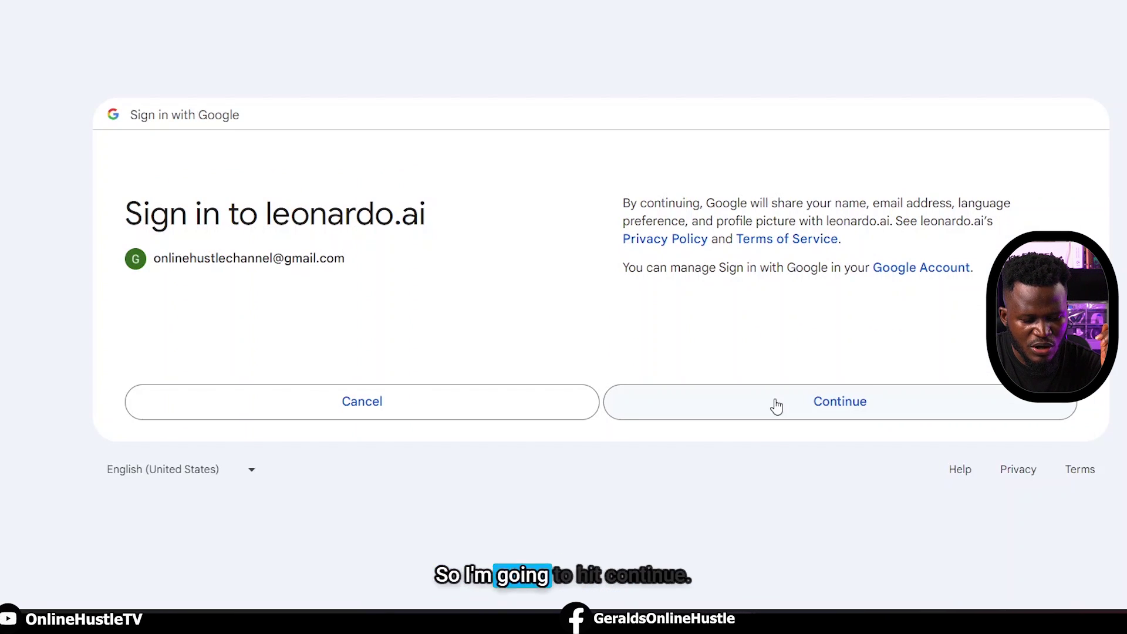
pyautogui.click(774, 404)
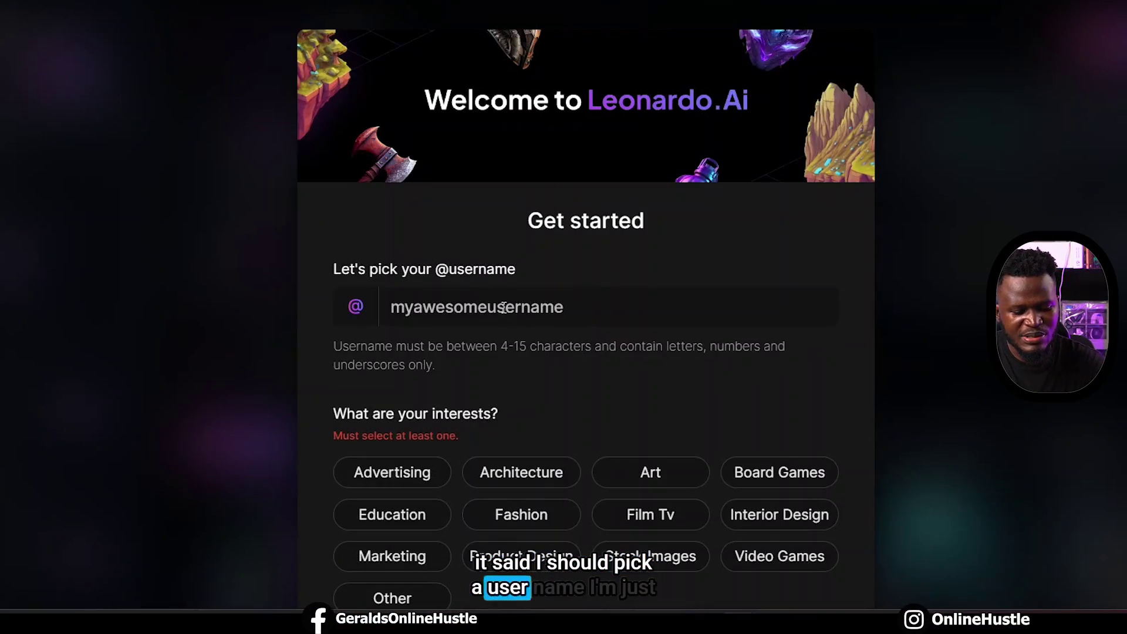
# Step: Enter a username for the new account and let it validate as available
pyautogui.click(503, 308)
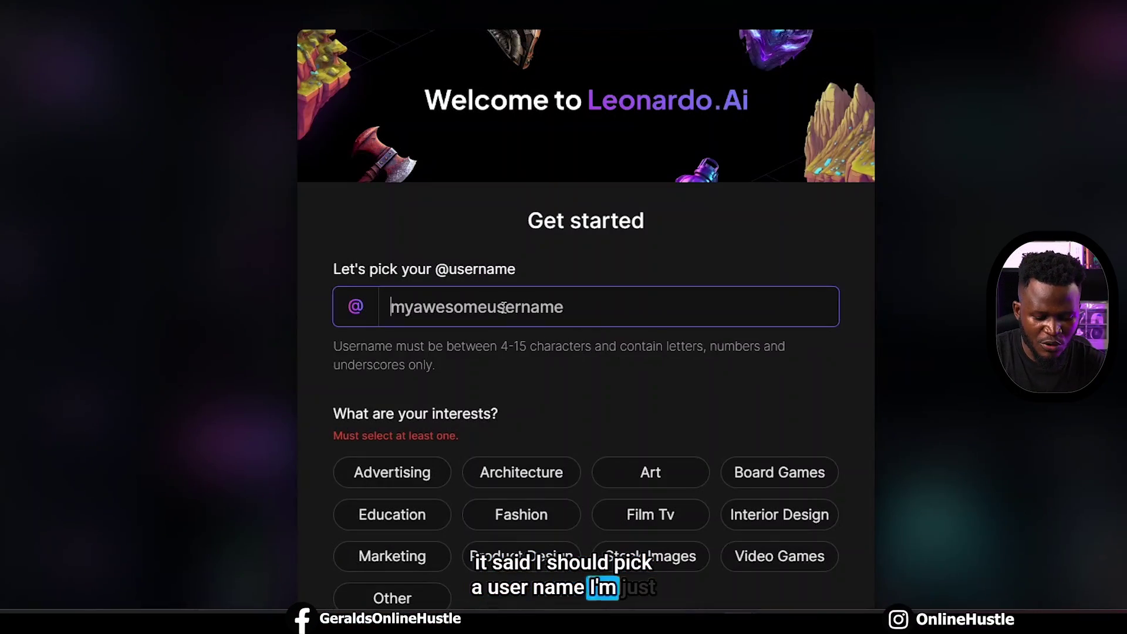
pyautogui.write('onlinehustletv')
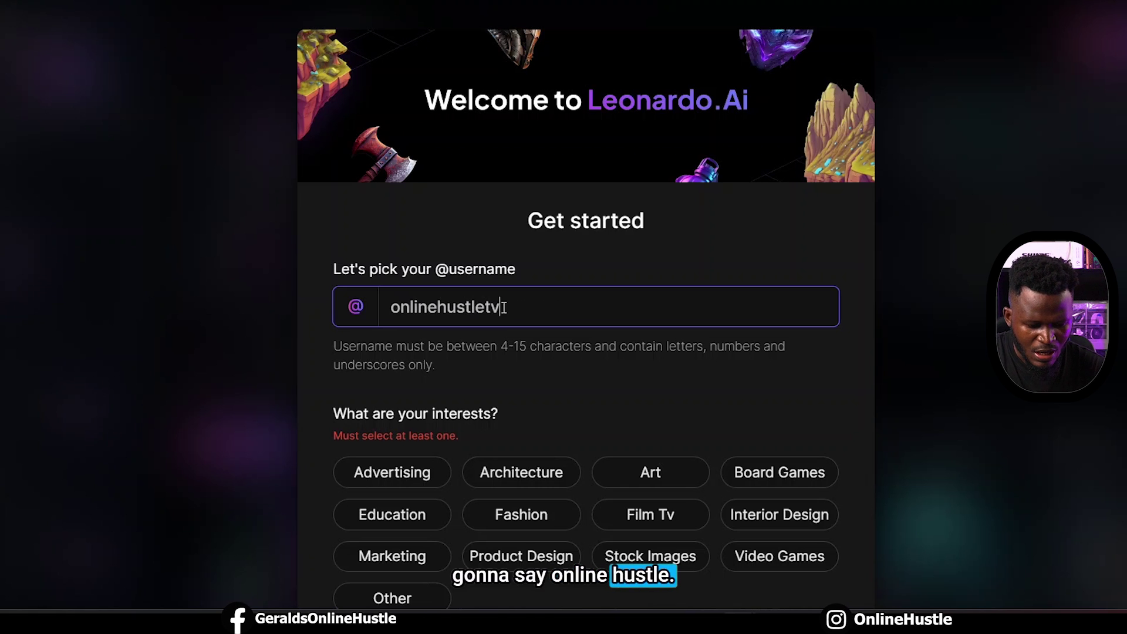
pyautogui.click(871, 317)
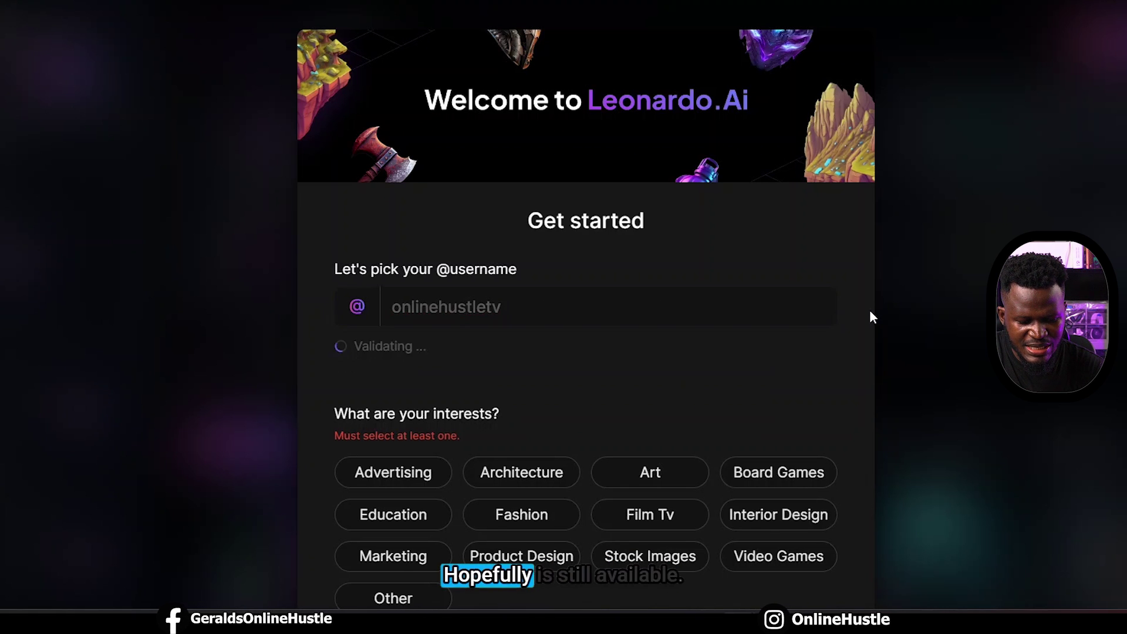
pyautogui.scroll(-1, 872, 317)
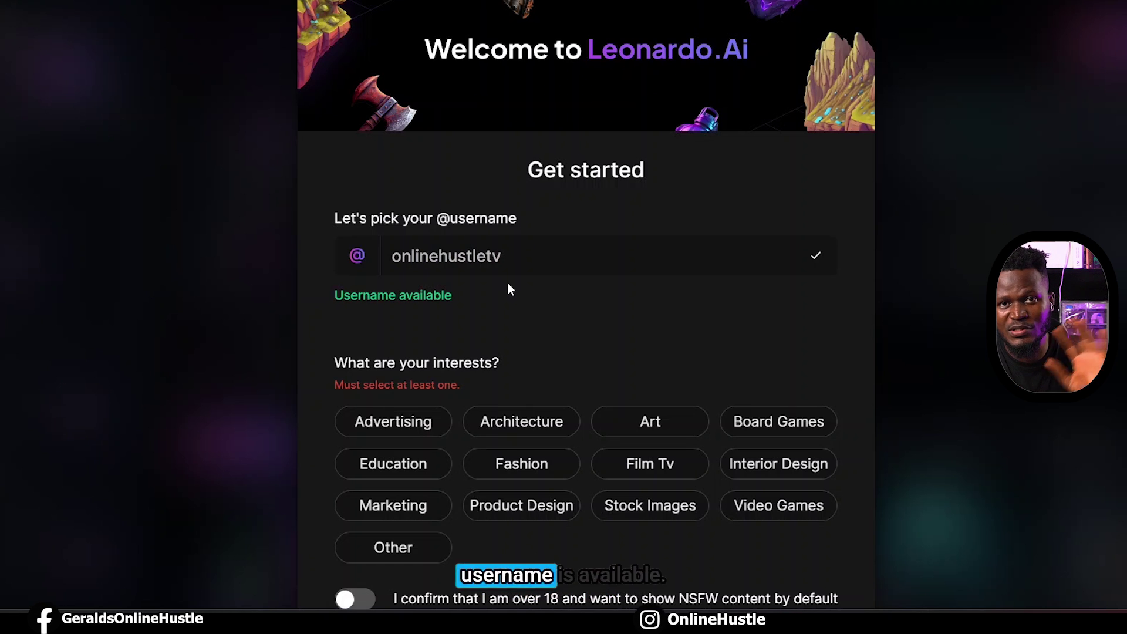
pyautogui.scroll(-3, 508, 289)
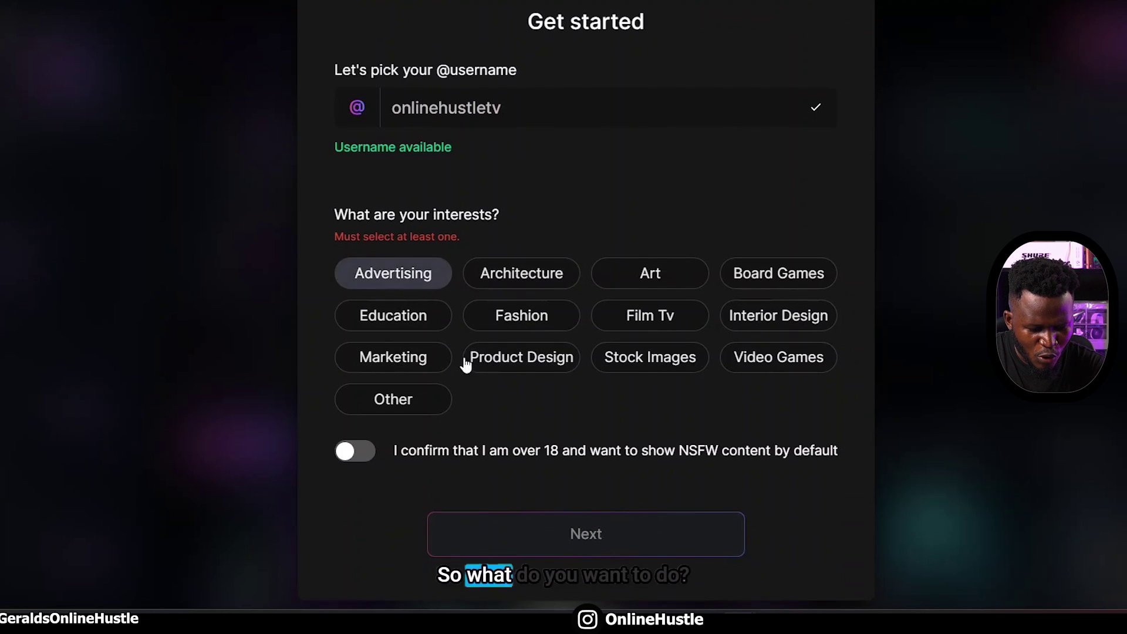
# Step: Choose Advertising, Art and Stock Images as interests, confirm being over 18, and submit
pyautogui.click(410, 281)
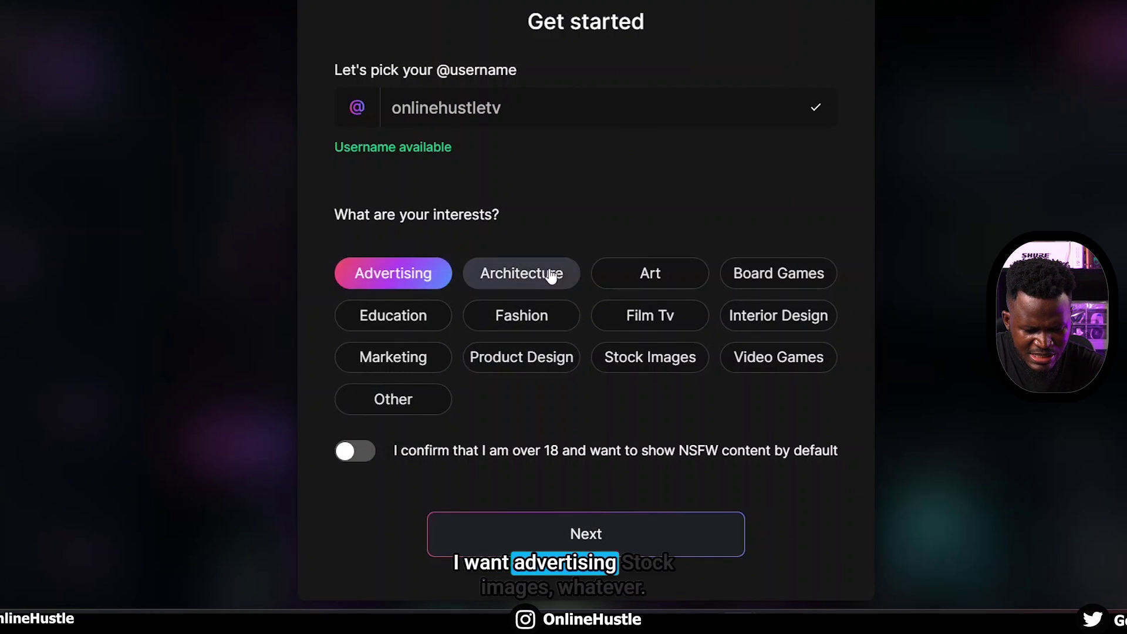
pyautogui.click(646, 273)
pyautogui.click(621, 359)
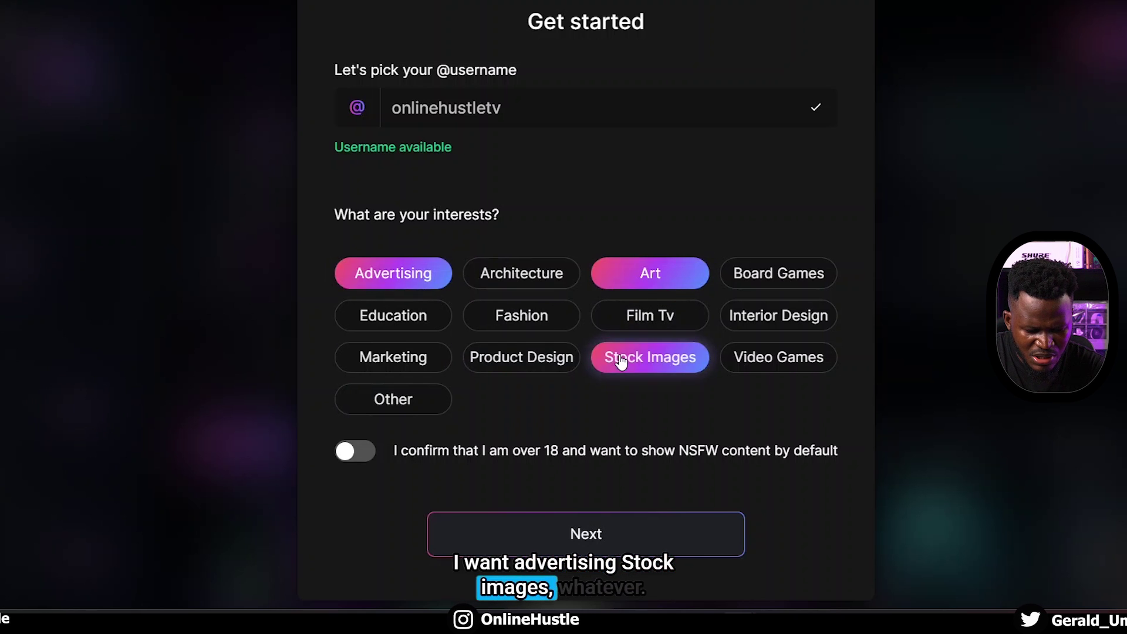
pyautogui.click(355, 455)
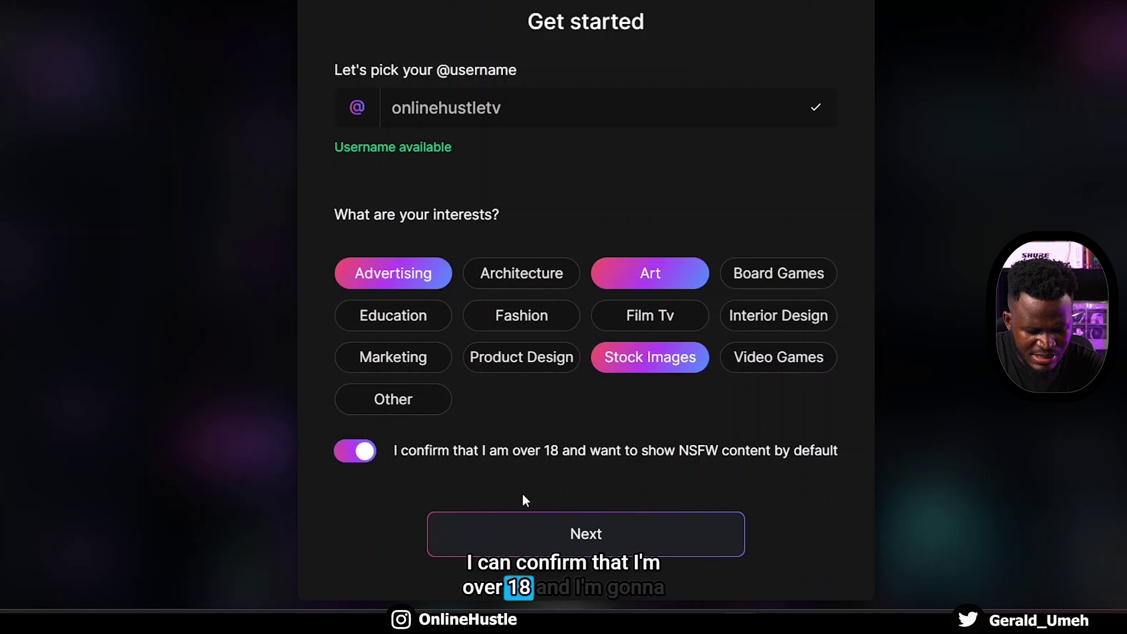
pyautogui.click(577, 546)
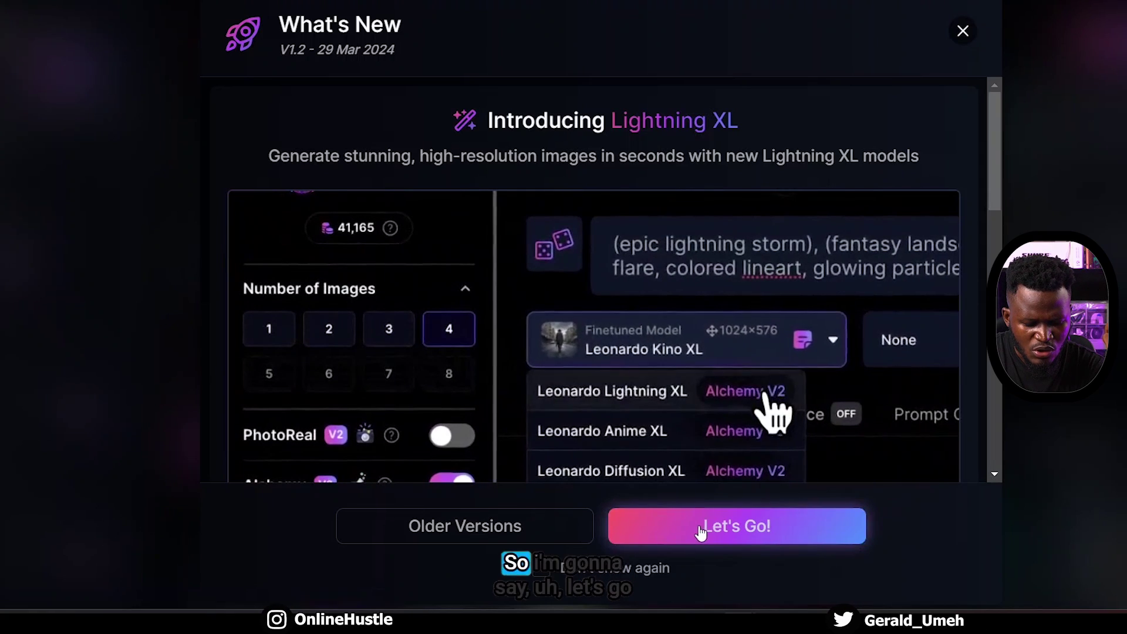
# Step: Close the What's New dialog with Let's Go! to land on the home dashboard
pyautogui.click(710, 529)
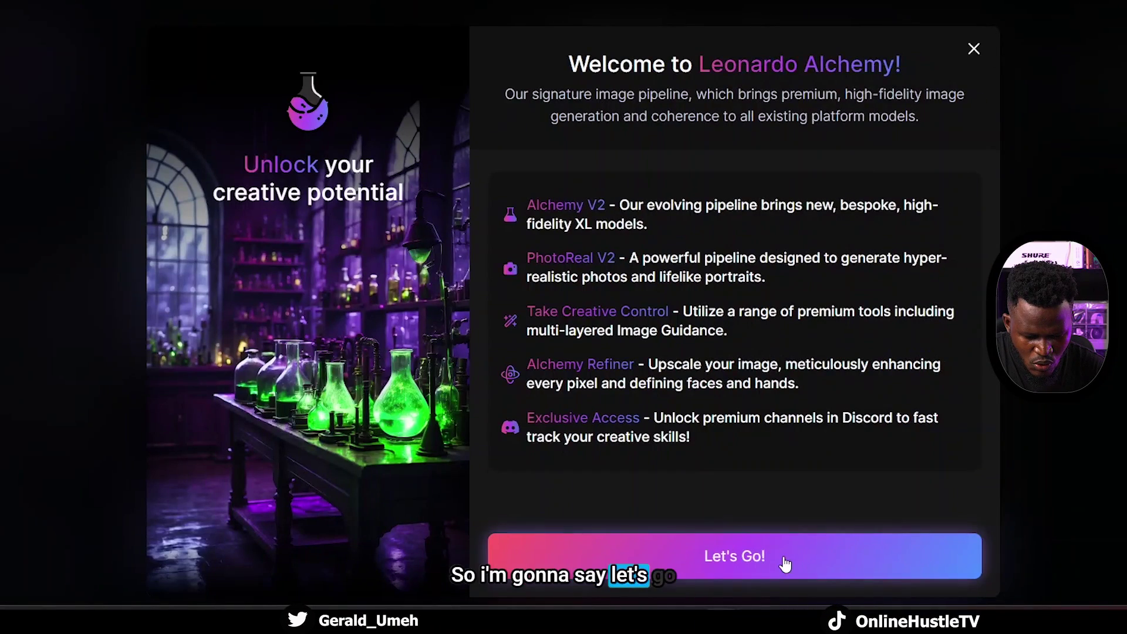
# Step: In Image Generation, paste the RGB-lit finance studio wall prompt and generate images
pyautogui.click(806, 557)
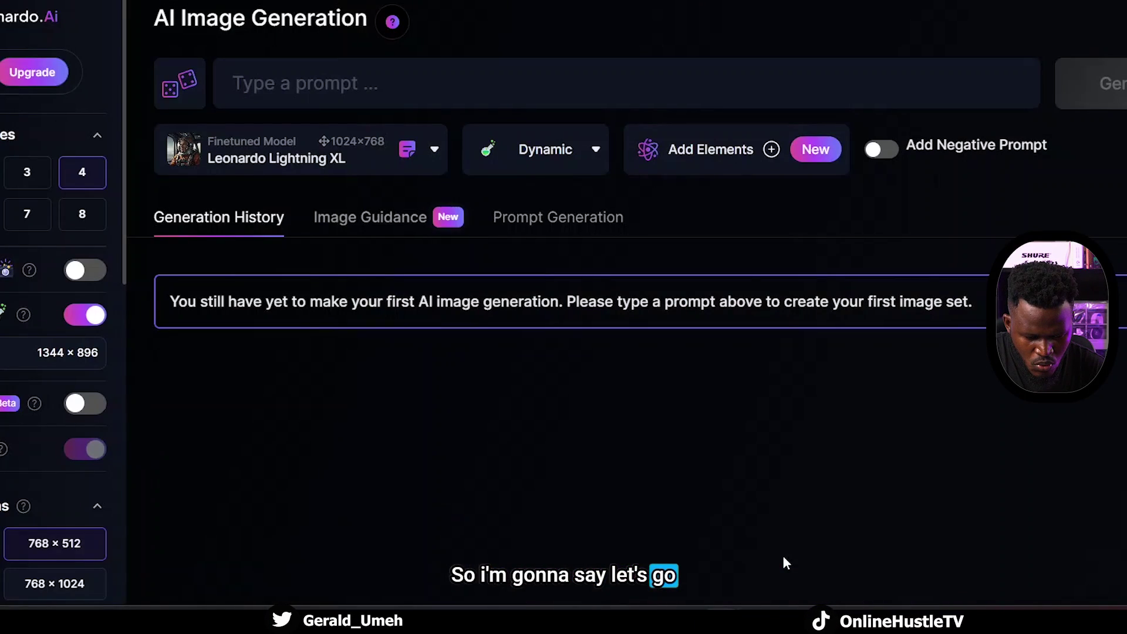
pyautogui.click(411, 83)
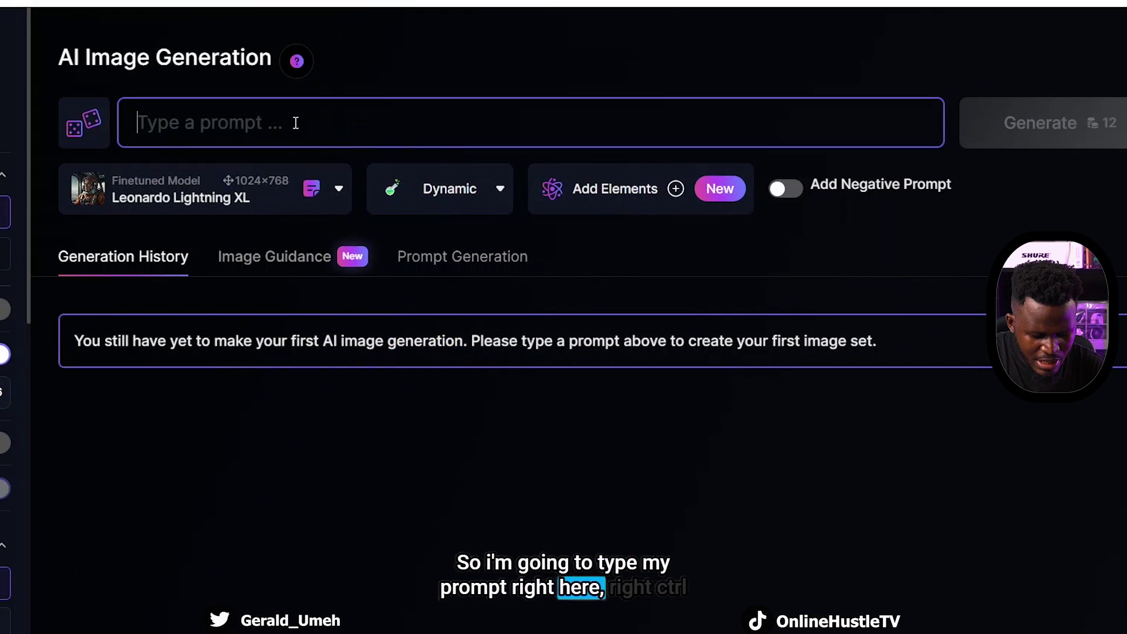
pyautogui.write('design a creative and beautiful looking wall for a youtube channel in the finance niche with a very good RGB Lighting setup, add a book shelf with finance related books on one side, a youtube play button and some tech and video equipments')
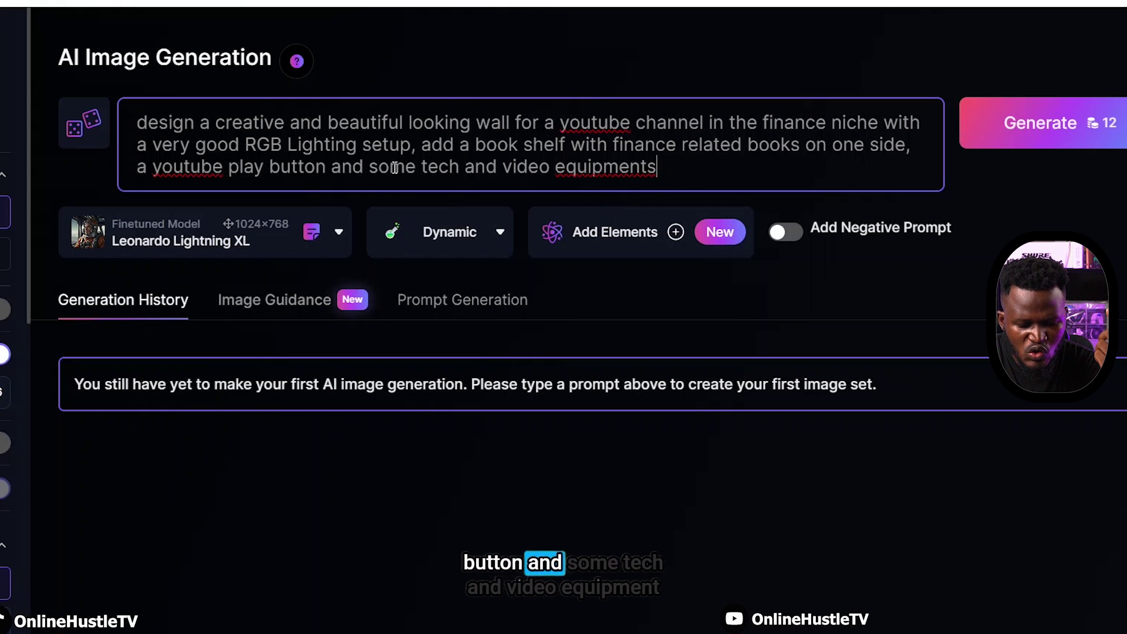
pyautogui.click(1056, 126)
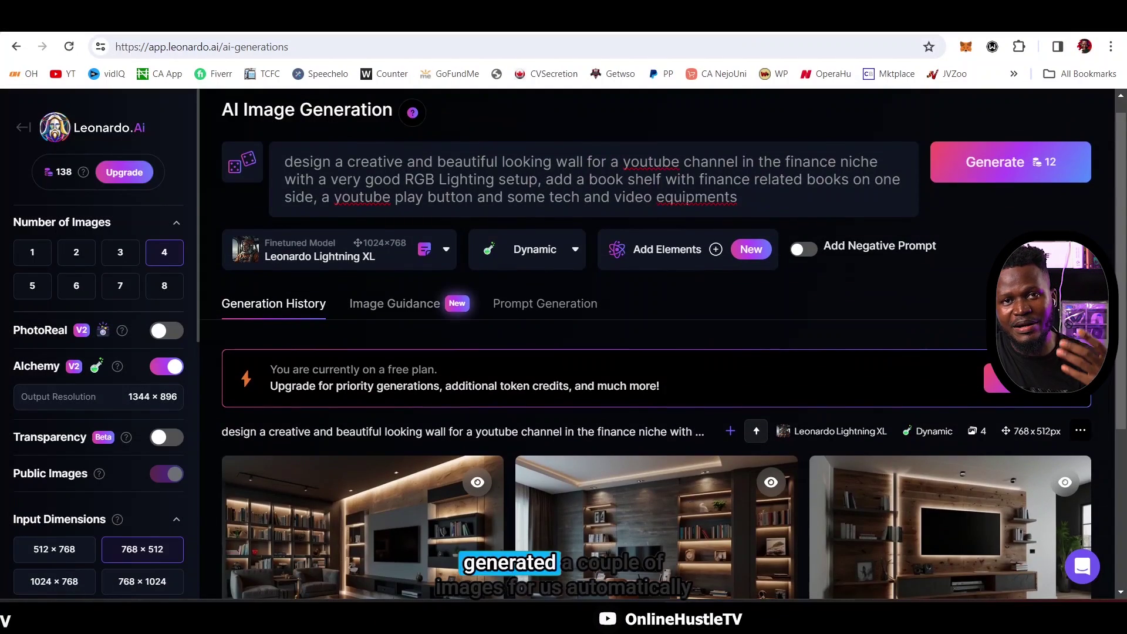
# Step: Regenerate the studio wall prompt as 8 images with PhotoReal switched on
pyautogui.scroll(-4, 595, 237)
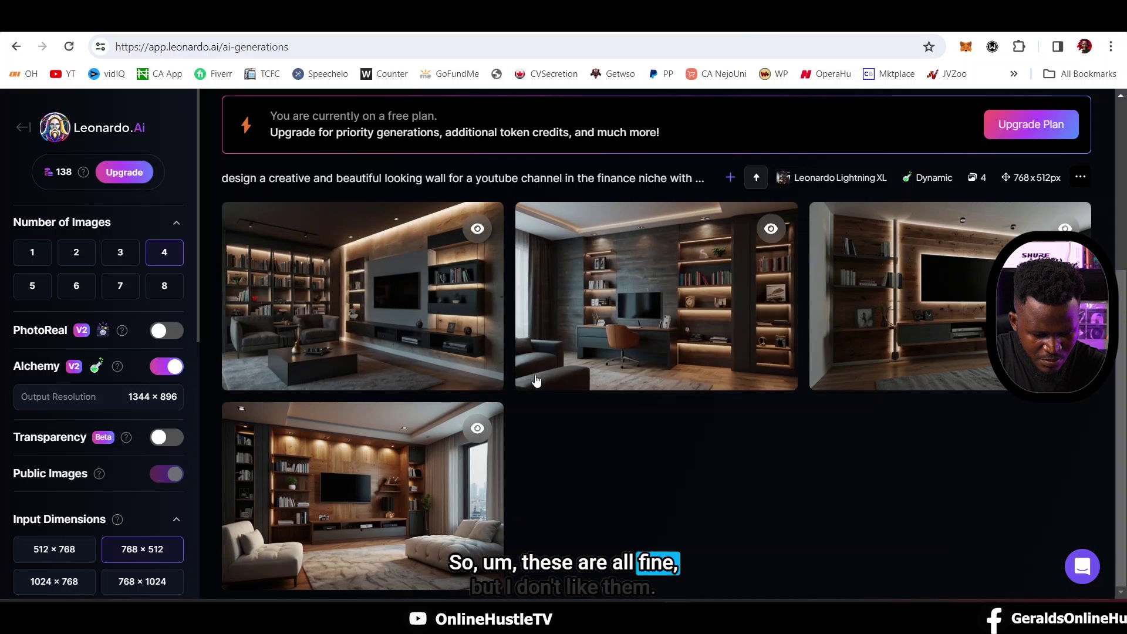
pyautogui.scroll(4, 372, 271)
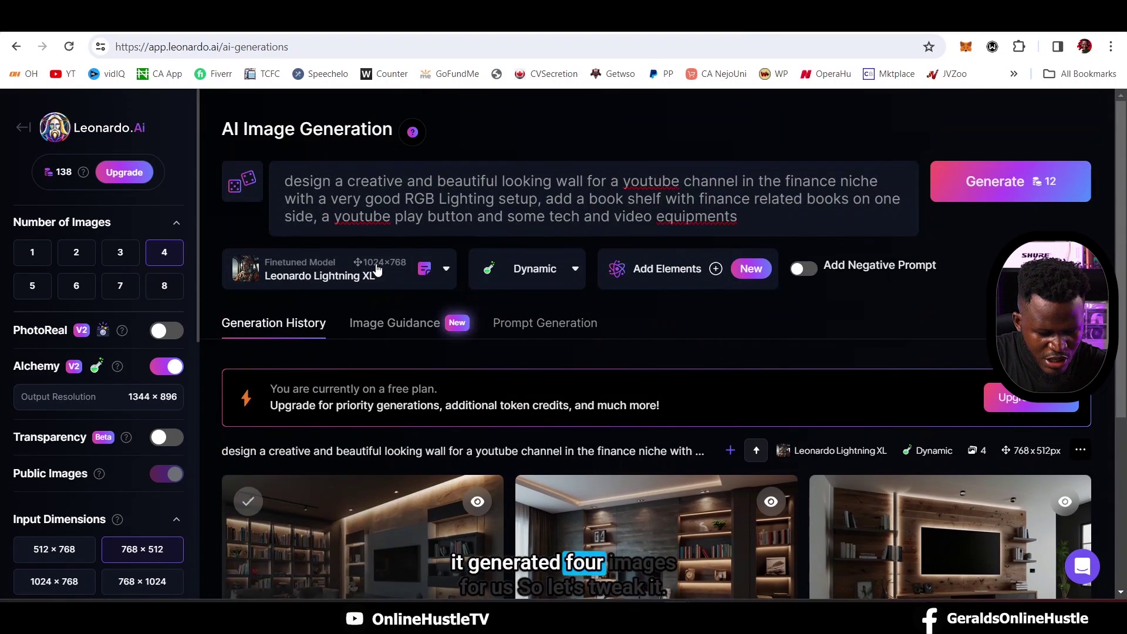
pyautogui.click(168, 291)
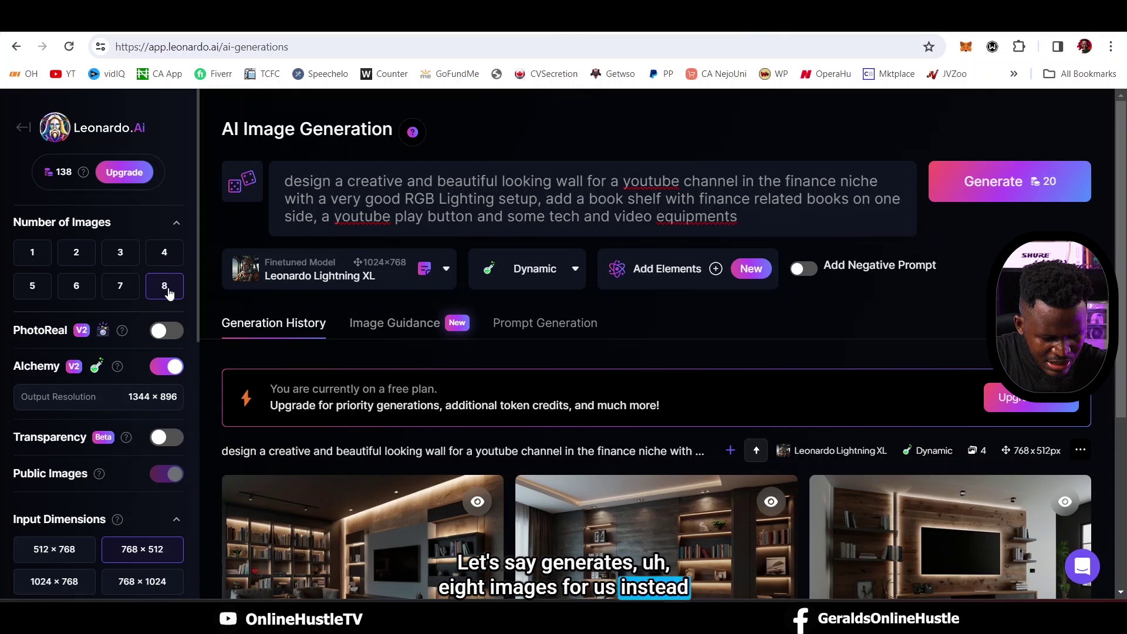
pyautogui.click(167, 331)
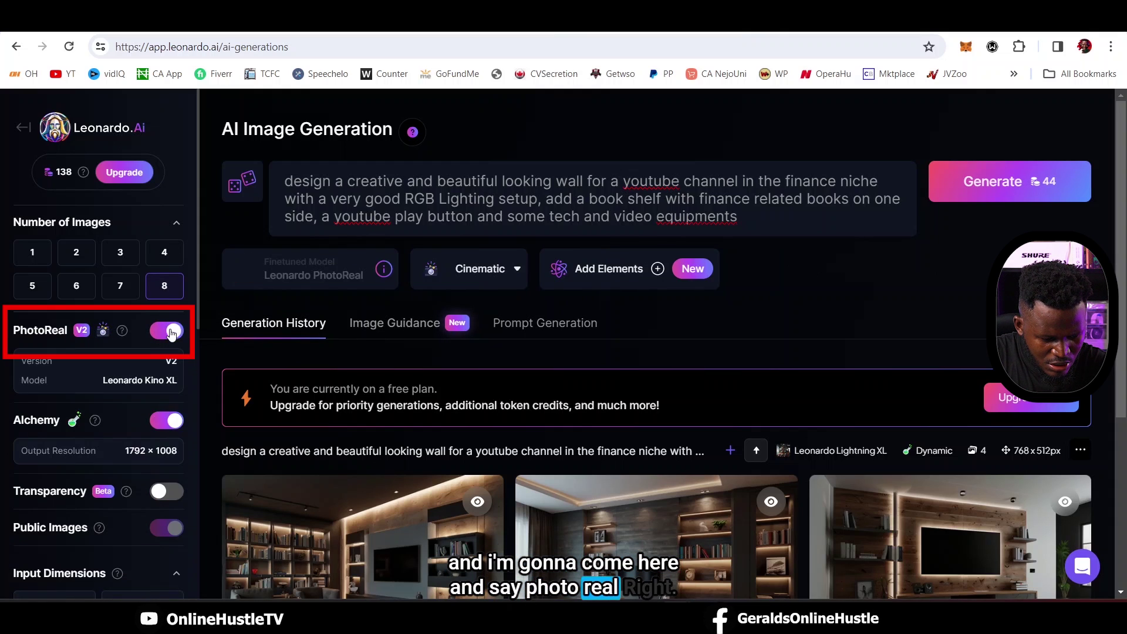
pyautogui.click(1023, 186)
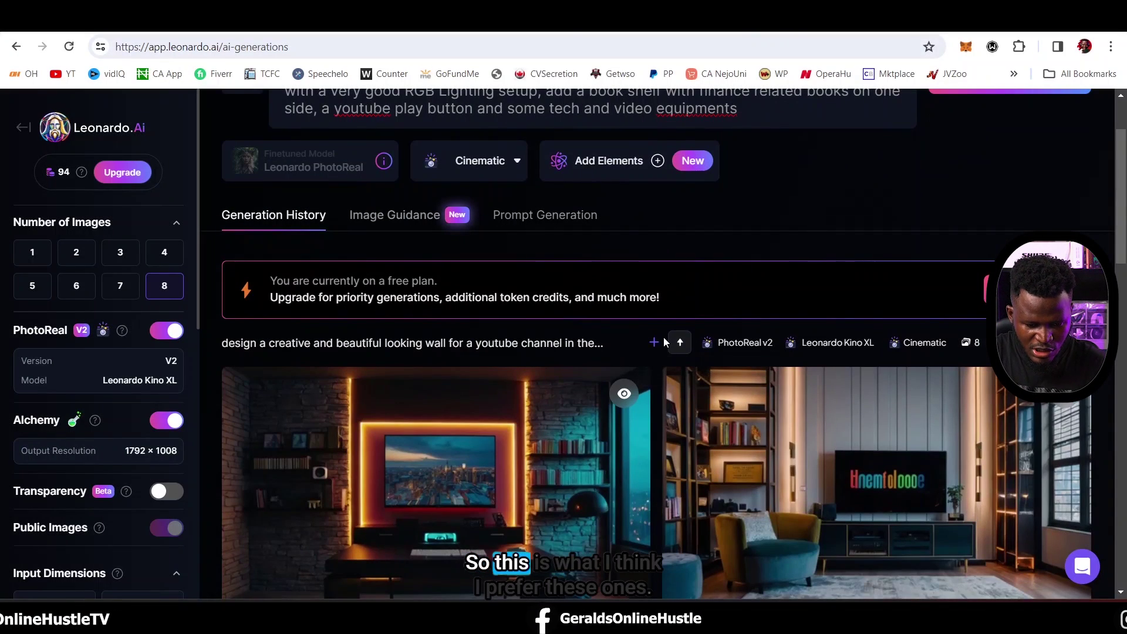
# Step: Find the brick-wall image with glowing shelves around a TV and download it as JPG
pyautogui.scroll(-3, 653, 417)
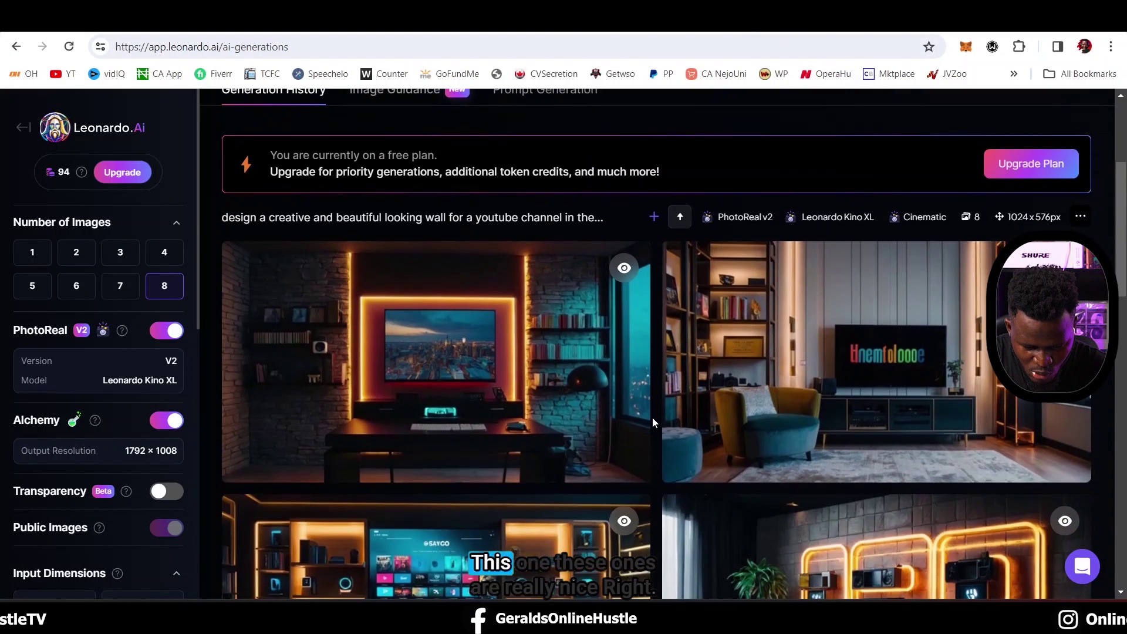
pyautogui.scroll(-3, 652, 417)
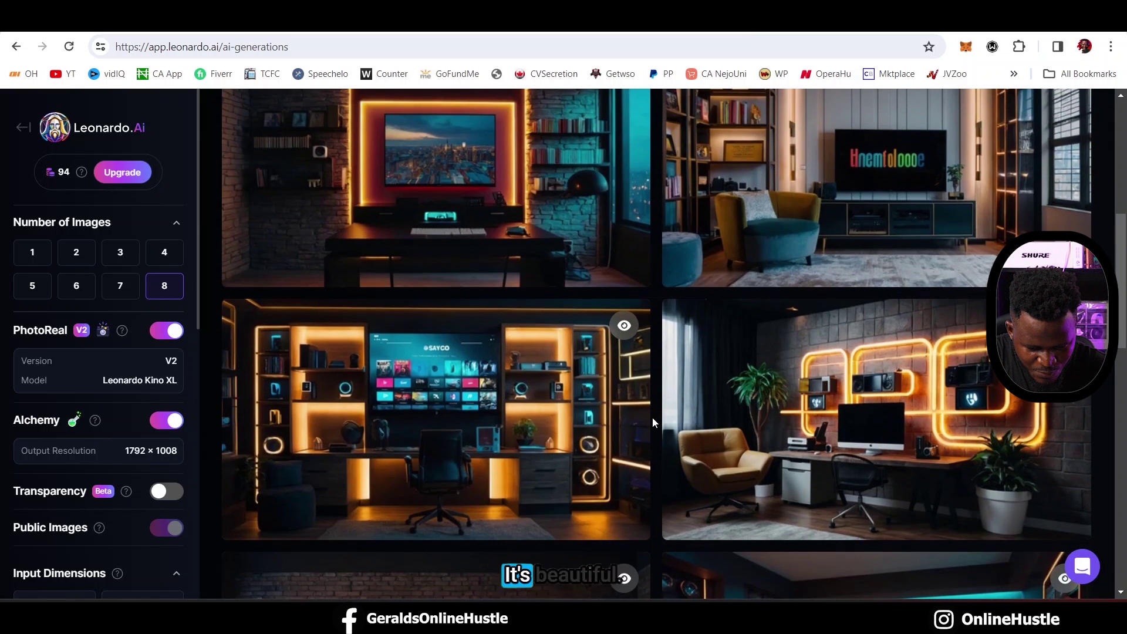
pyautogui.scroll(-1, 653, 417)
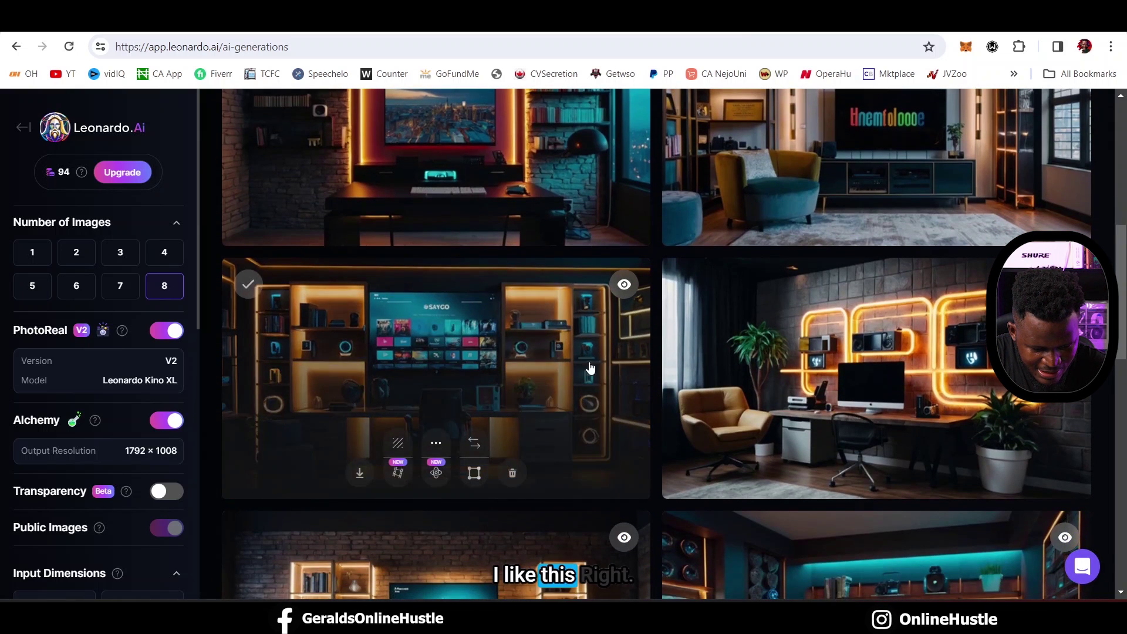
pyautogui.scroll(-5, 657, 397)
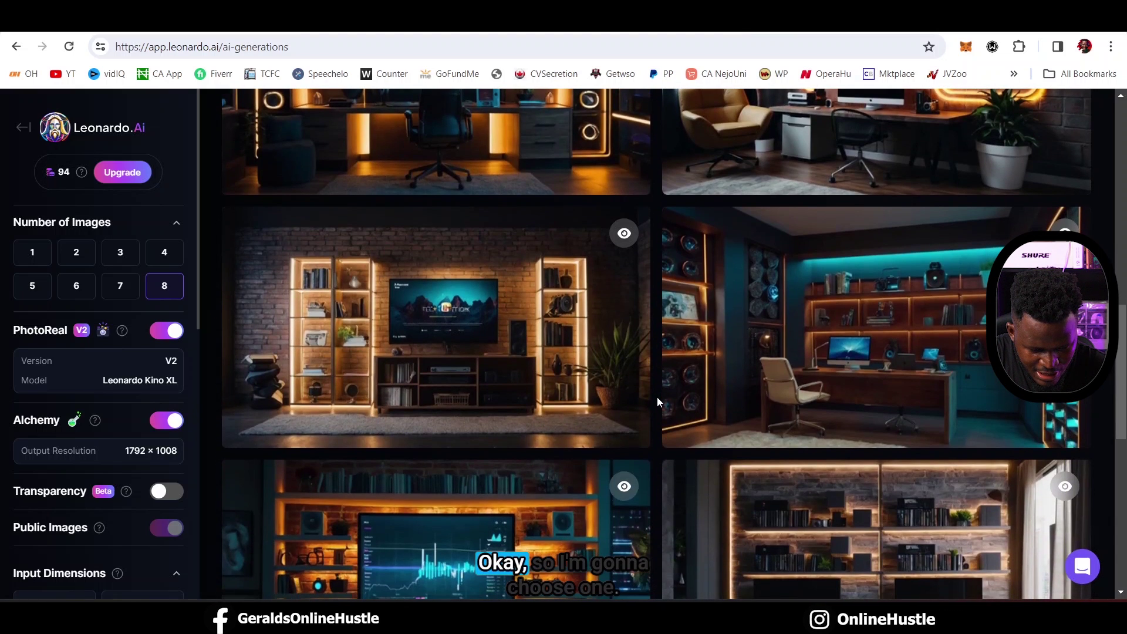
pyautogui.scroll(-4, 657, 397)
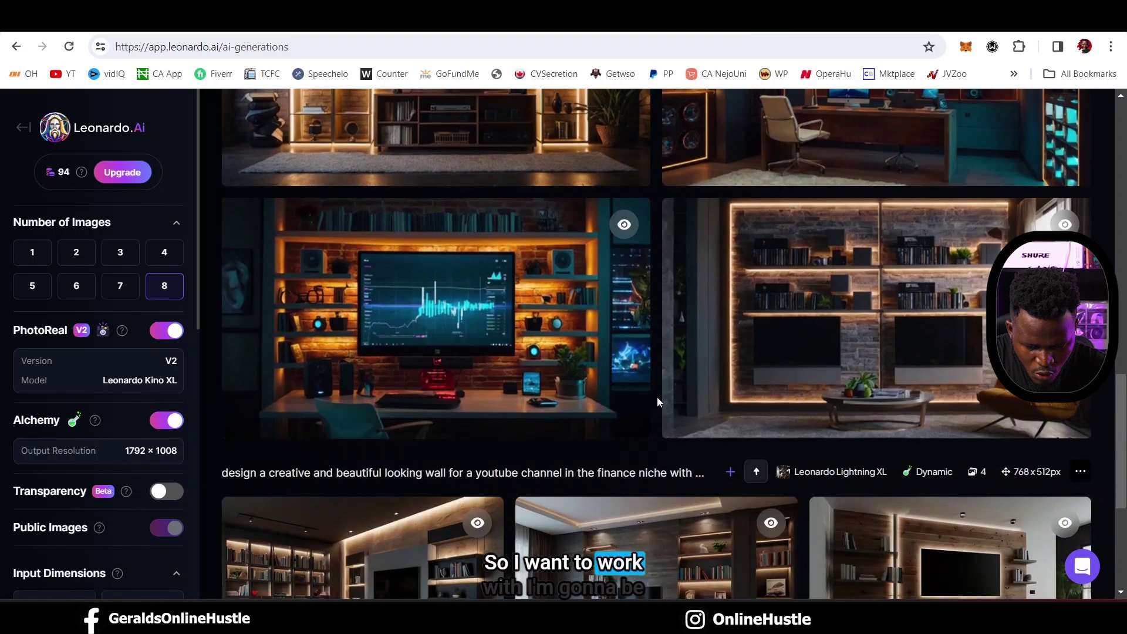
pyautogui.scroll(-5, 657, 396)
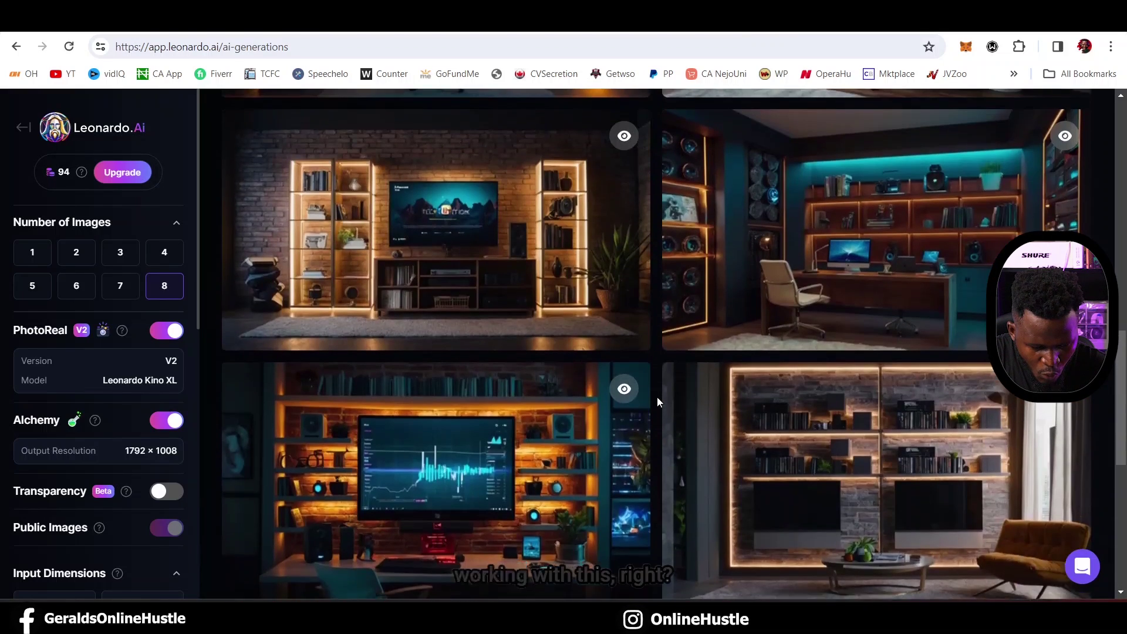
pyautogui.scroll(3, 657, 397)
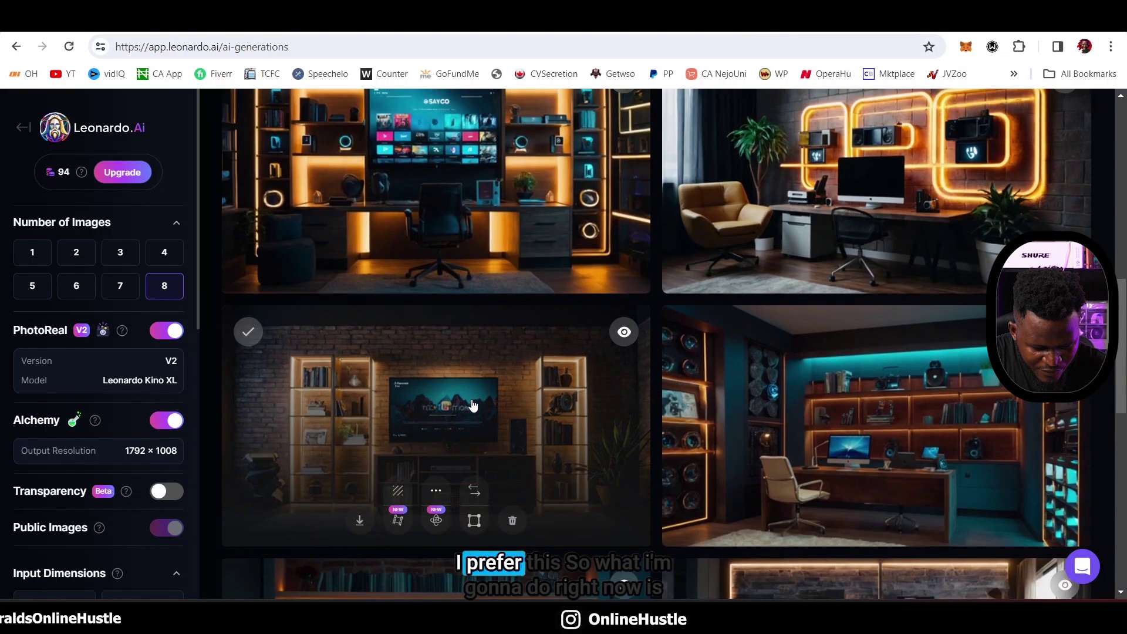
pyautogui.click(359, 522)
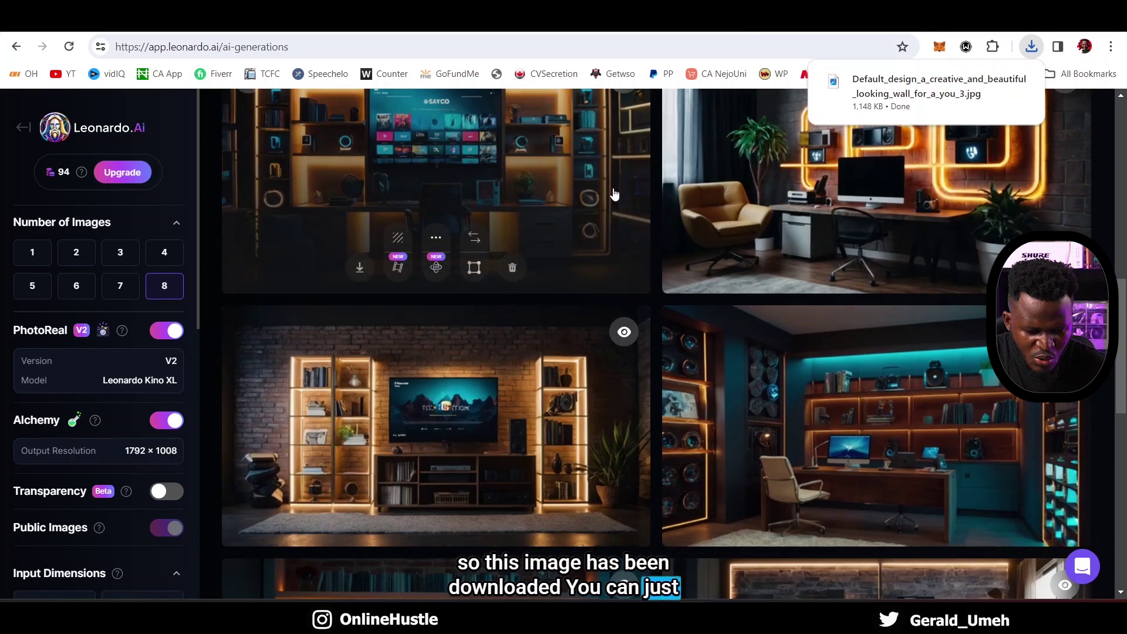
pyautogui.scroll(3, 614, 194)
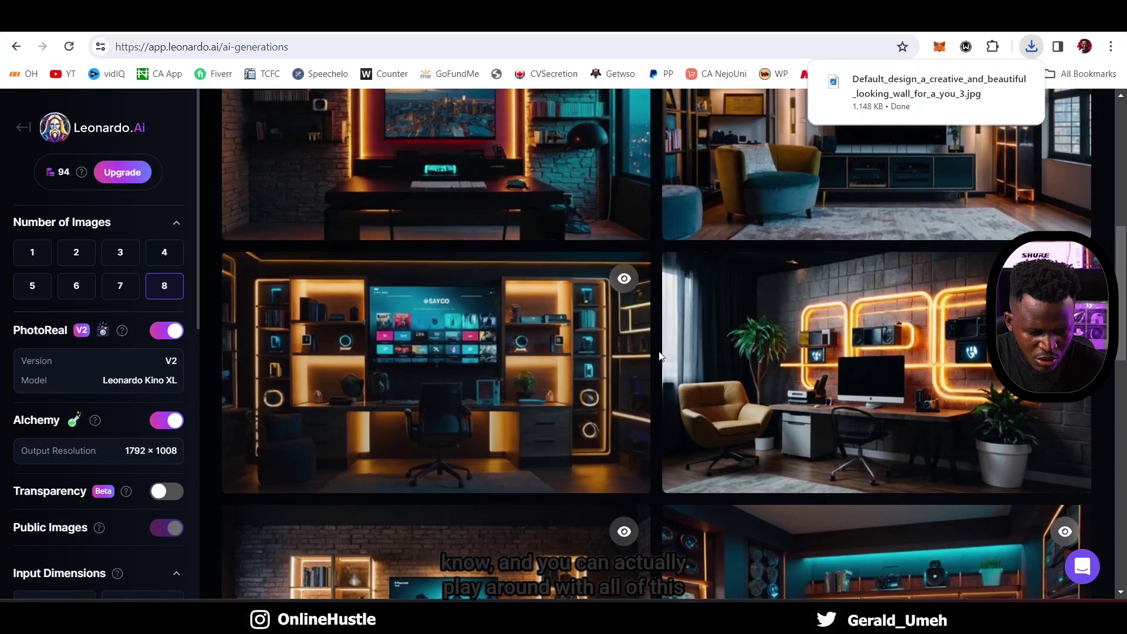
pyautogui.scroll(4, 611, 364)
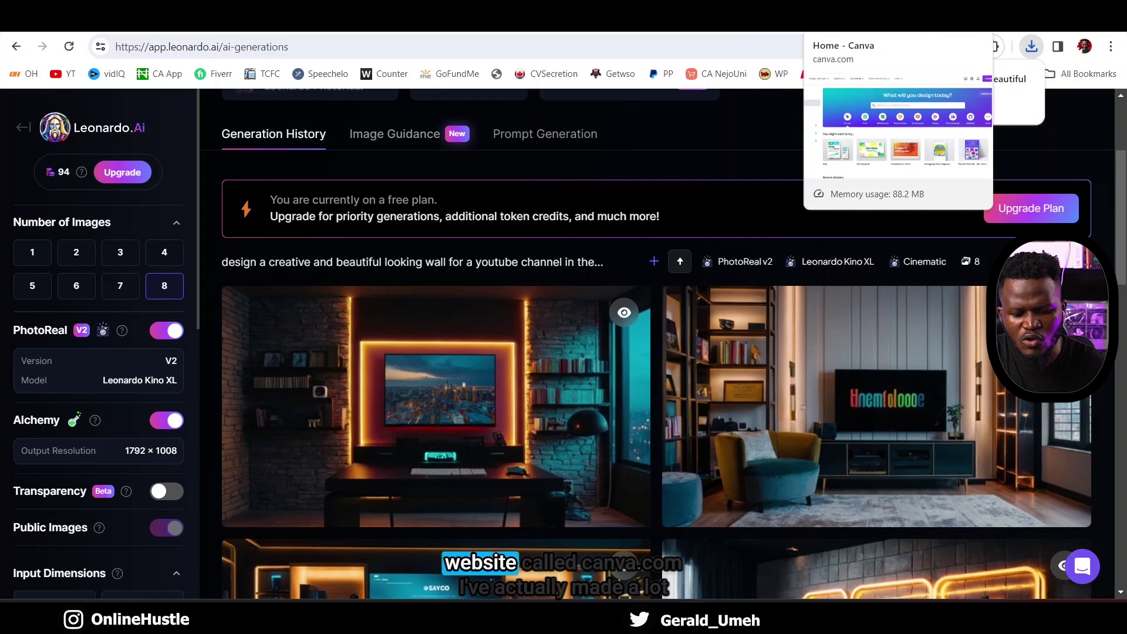
# Step: Search Canva for 'youtube thumb' and preview the Red Abstract Income Money thumbnail template
pyautogui.hotkey('ctrl', 'Tab')
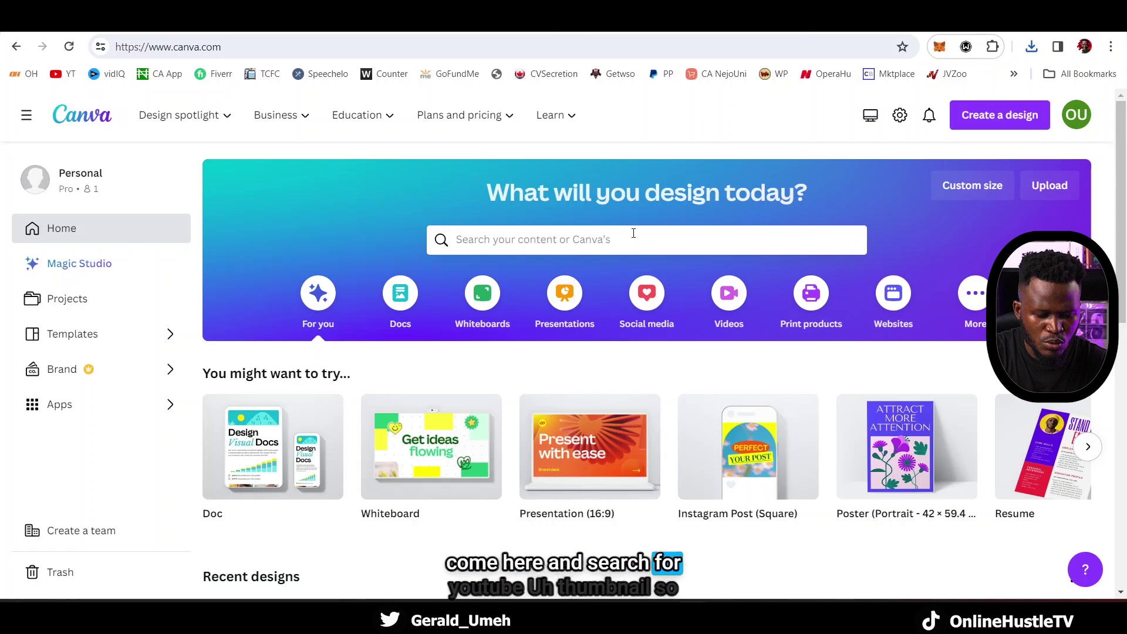
pyautogui.click(634, 233)
pyautogui.write('youtube')
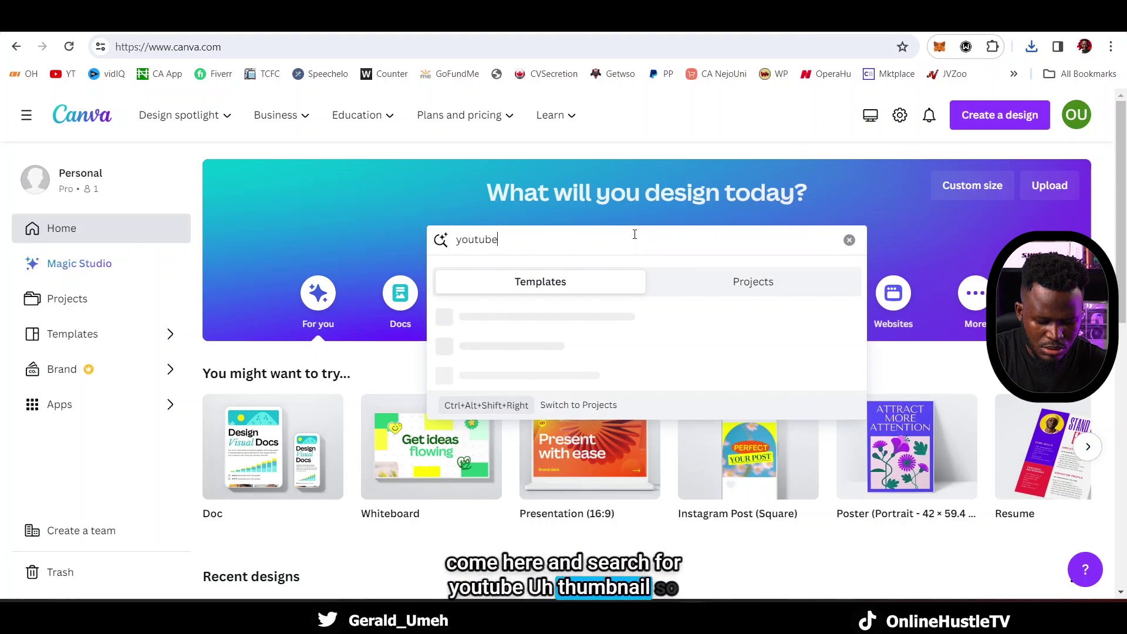
pyautogui.write(' thumb')
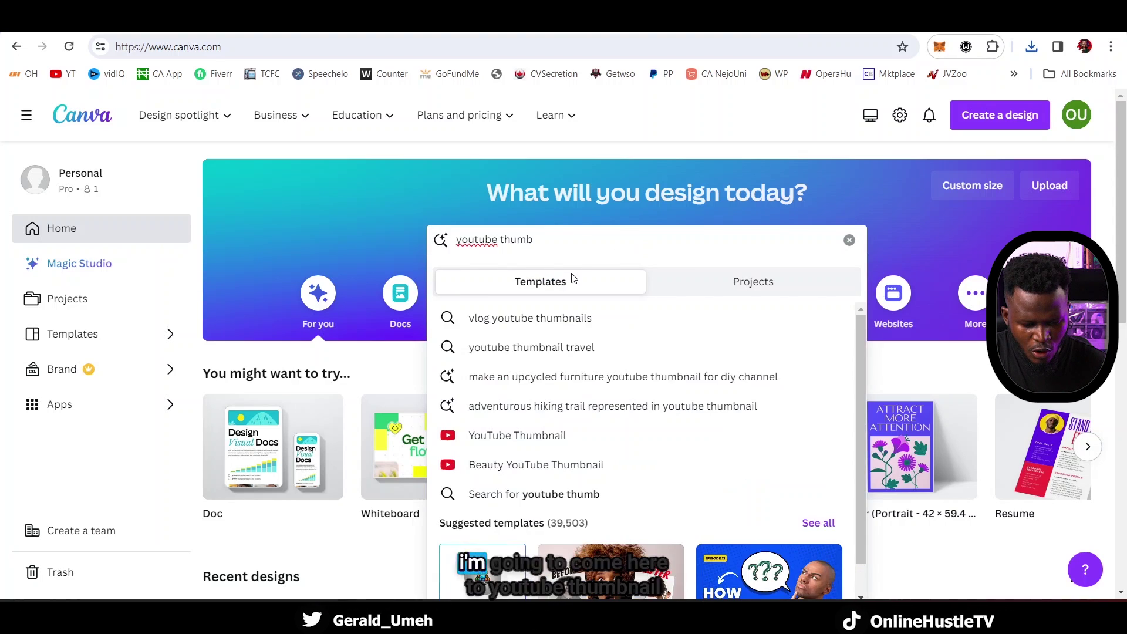
pyautogui.click(538, 445)
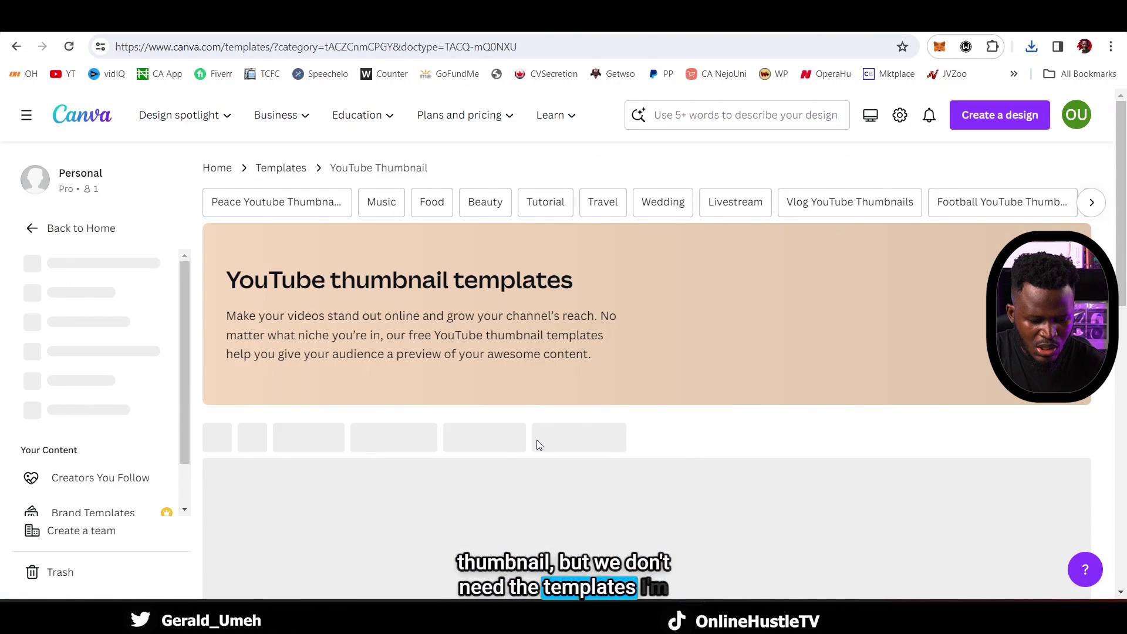
pyautogui.scroll(-5, 537, 421)
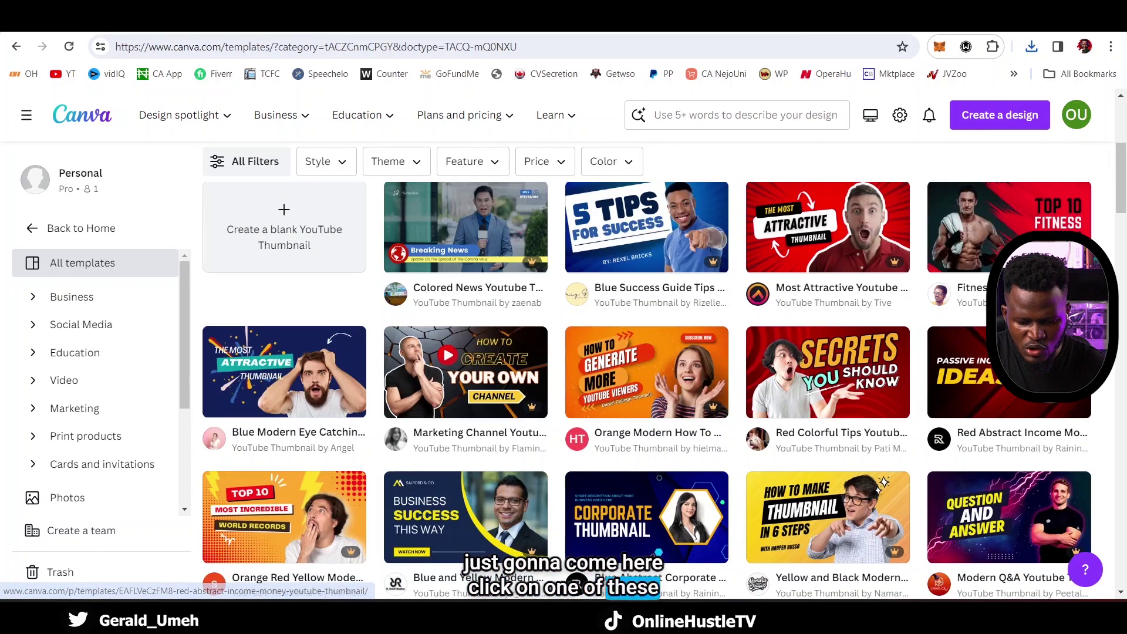
pyautogui.click(1009, 390)
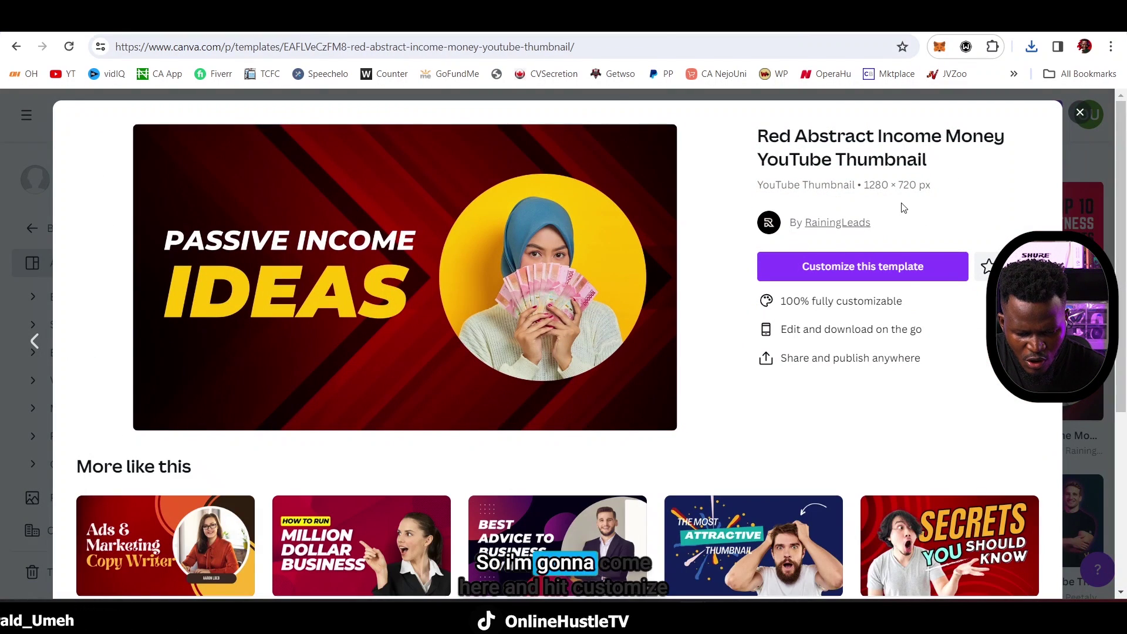
# Step: Customize the template and delete its headline, photo, red chevron and dark-red background layers
pyautogui.click(873, 269)
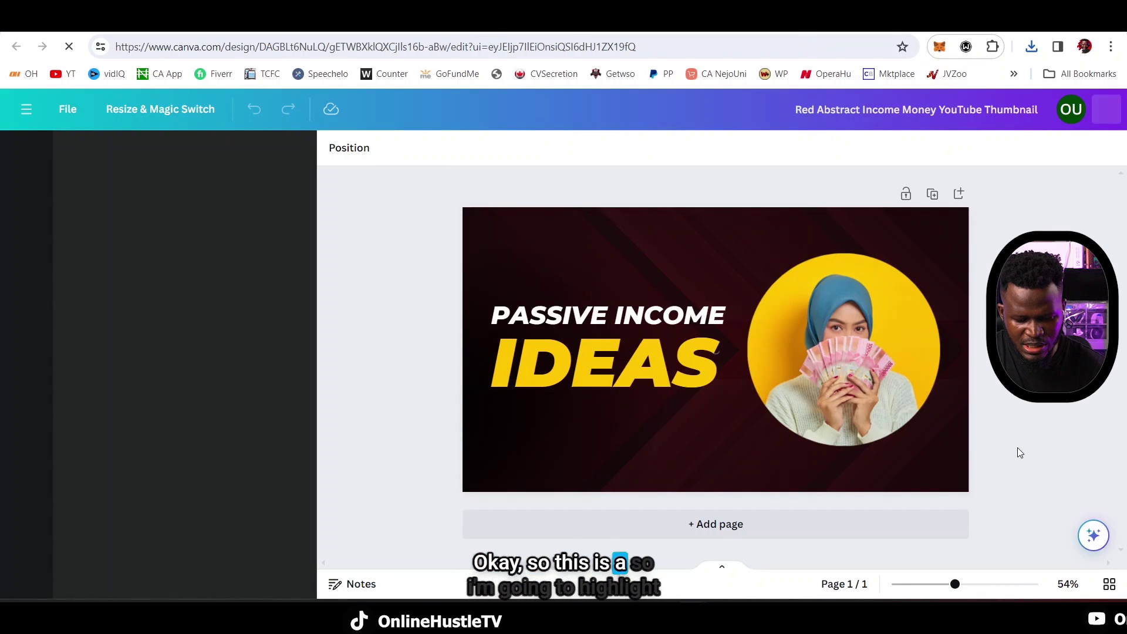
pyautogui.moveTo(1021, 486); pyautogui.dragTo(596, 202)
pyautogui.press('Delete')
pyautogui.click(702, 272)
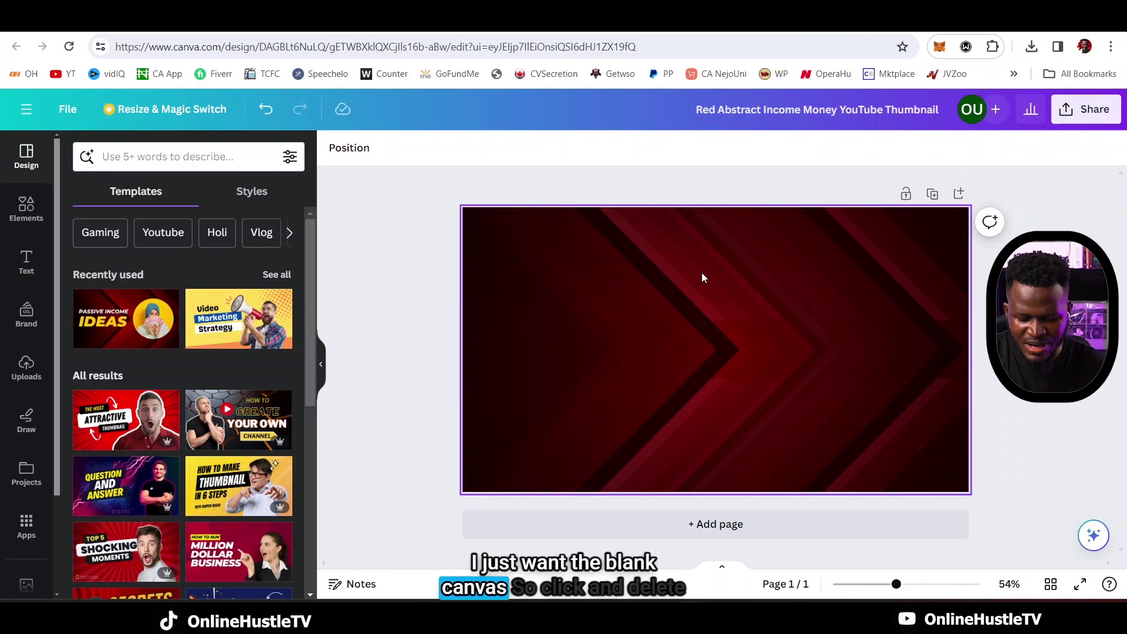
pyautogui.press('Delete')
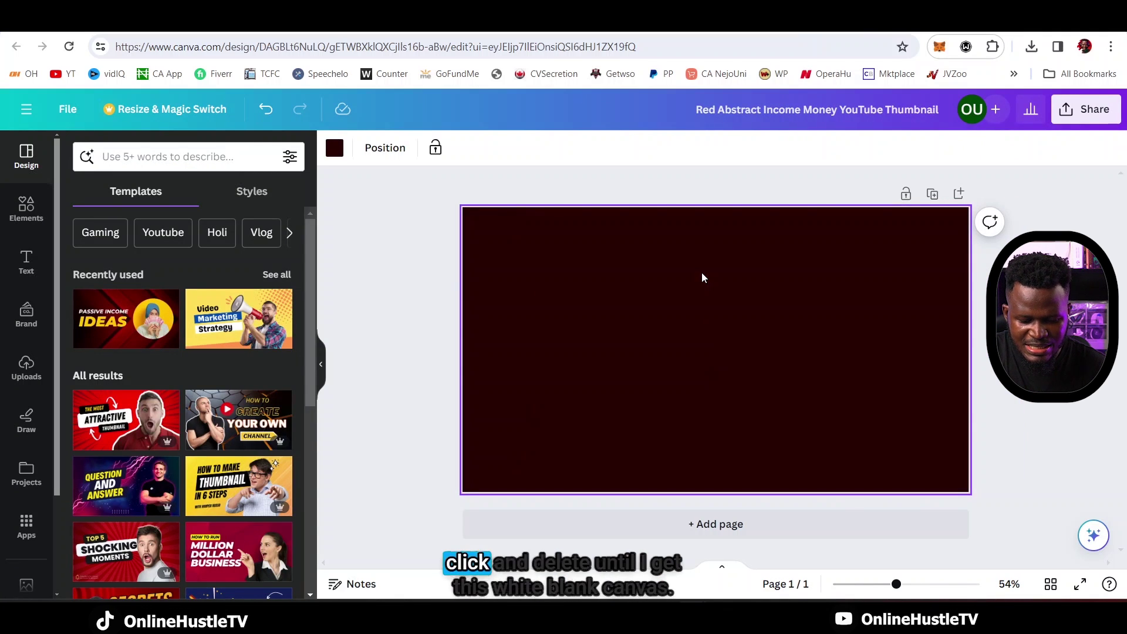
pyautogui.press('Delete')
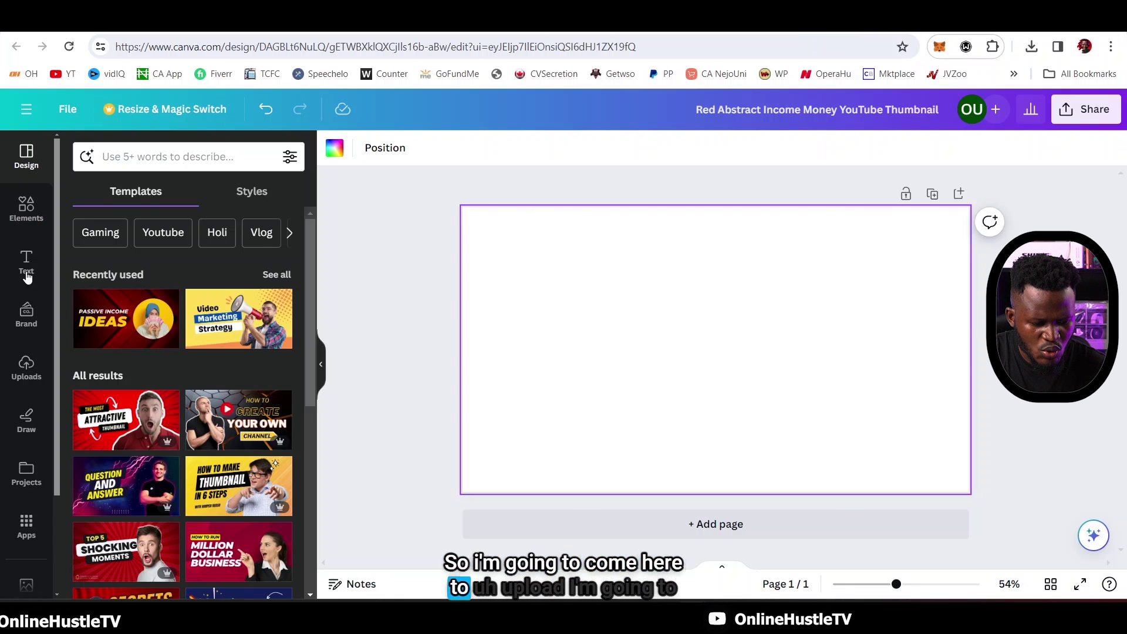
# Step: Upload the downloaded brick-wall studio JPG from the Downloads folder to Canva
pyautogui.click(28, 373)
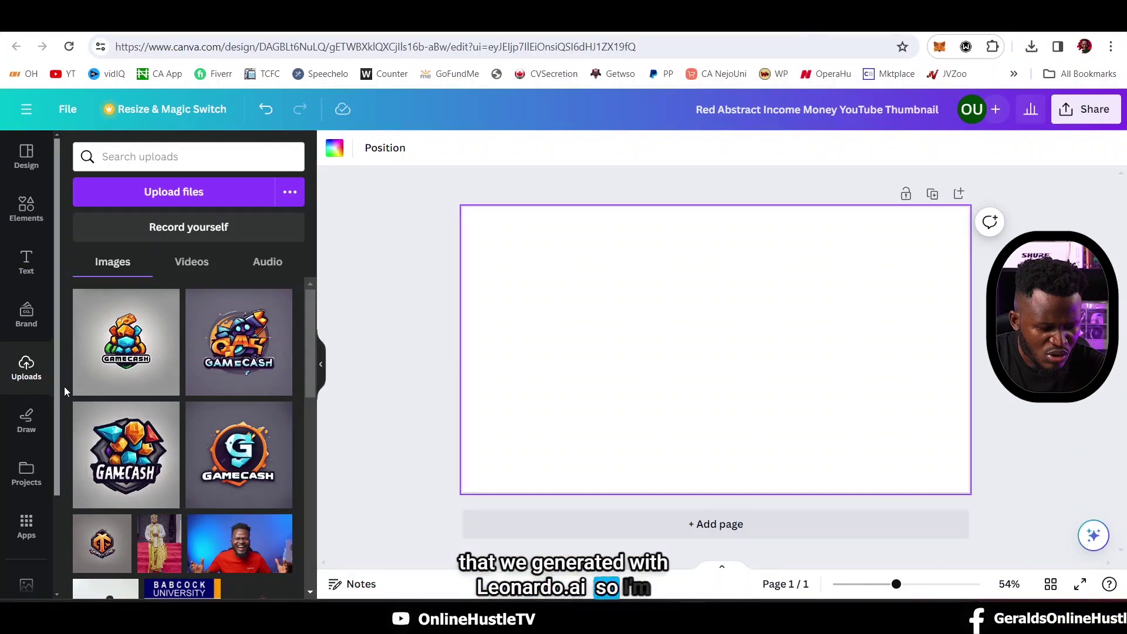
pyautogui.click(171, 202)
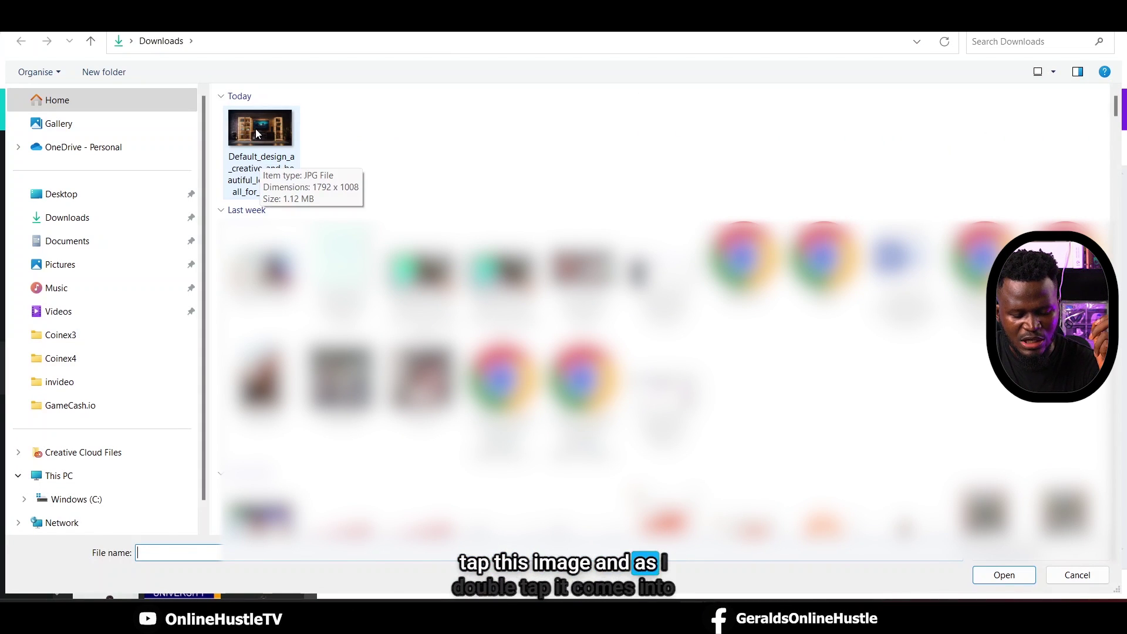
pyautogui.doubleClick(256, 133)
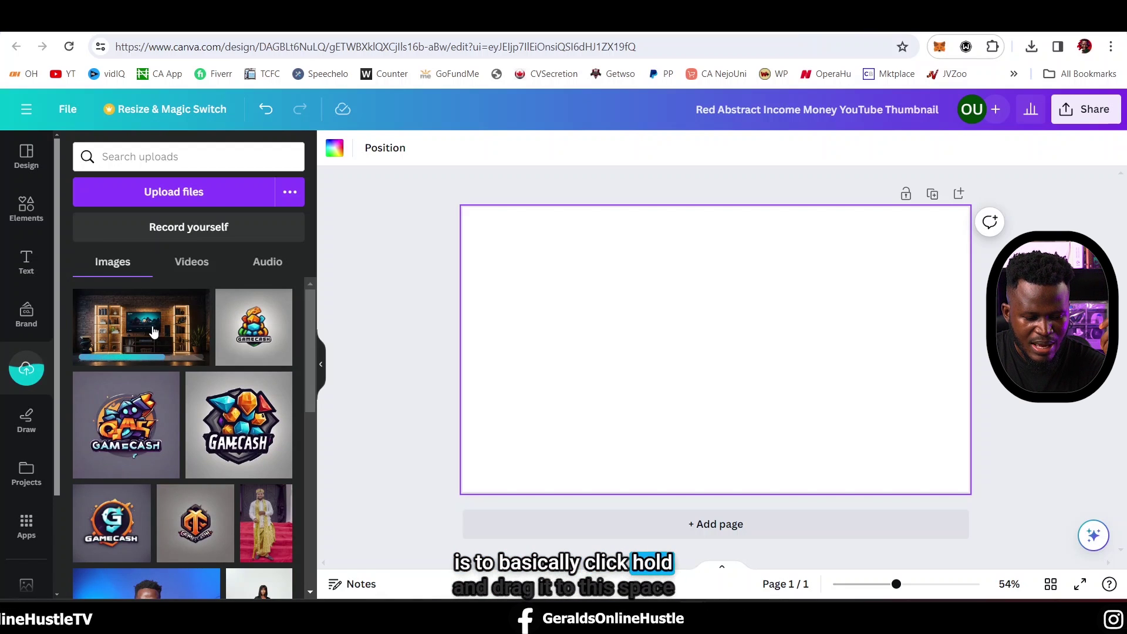
# Step: Drop the uploaded brick-wall room image on the page and enlarge it to about 1,482 × 834 to overfill the canvas
pyautogui.moveTo(153, 332); pyautogui.dragTo(544, 291)
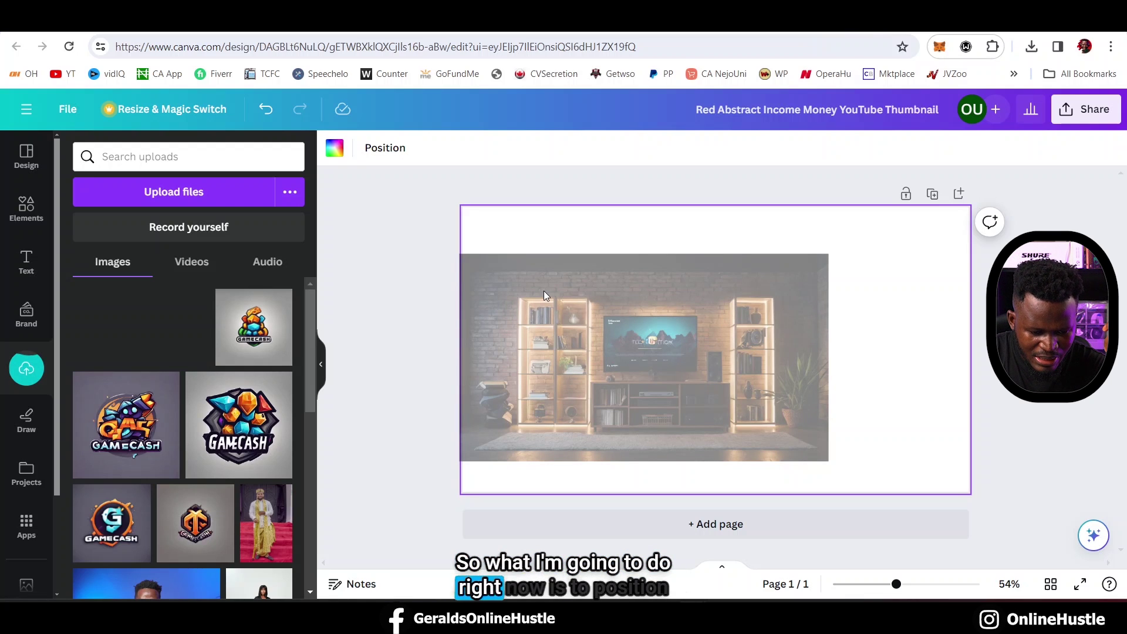
pyautogui.moveTo(544, 291); pyautogui.dragTo(545, 290)
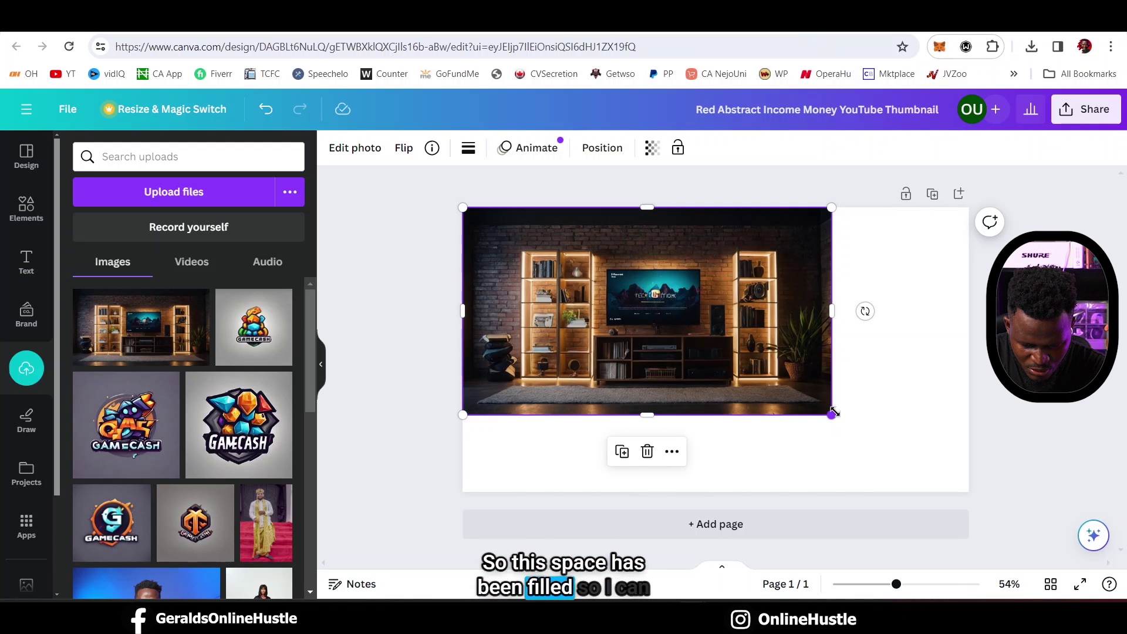
pyautogui.moveTo(834, 412); pyautogui.dragTo(979, 486)
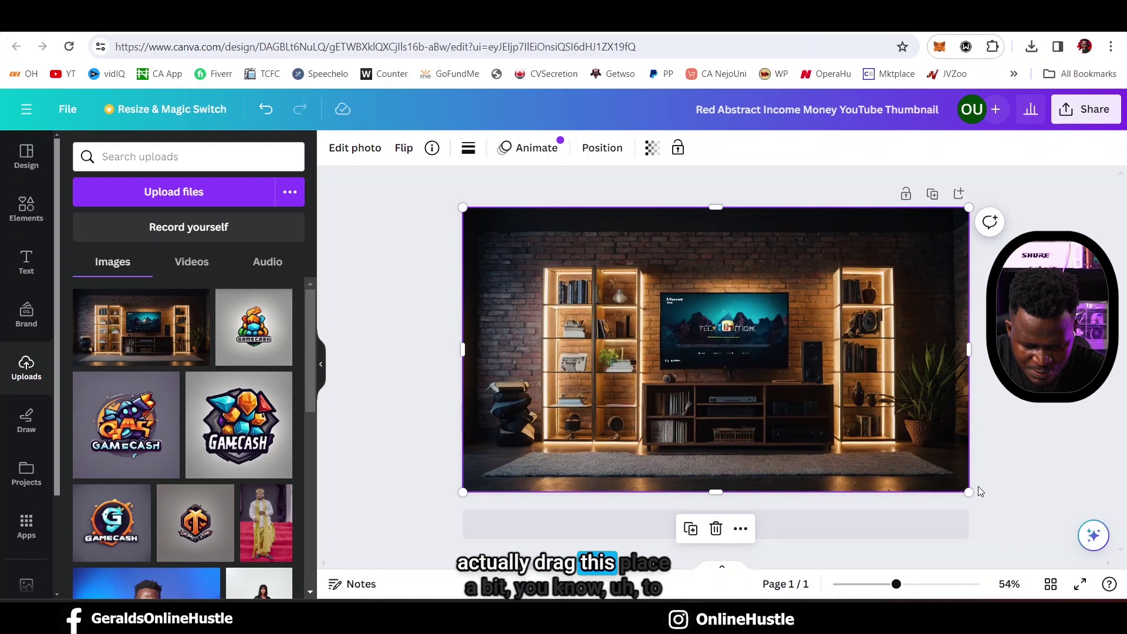
pyautogui.moveTo(969, 209); pyautogui.dragTo(983, 188)
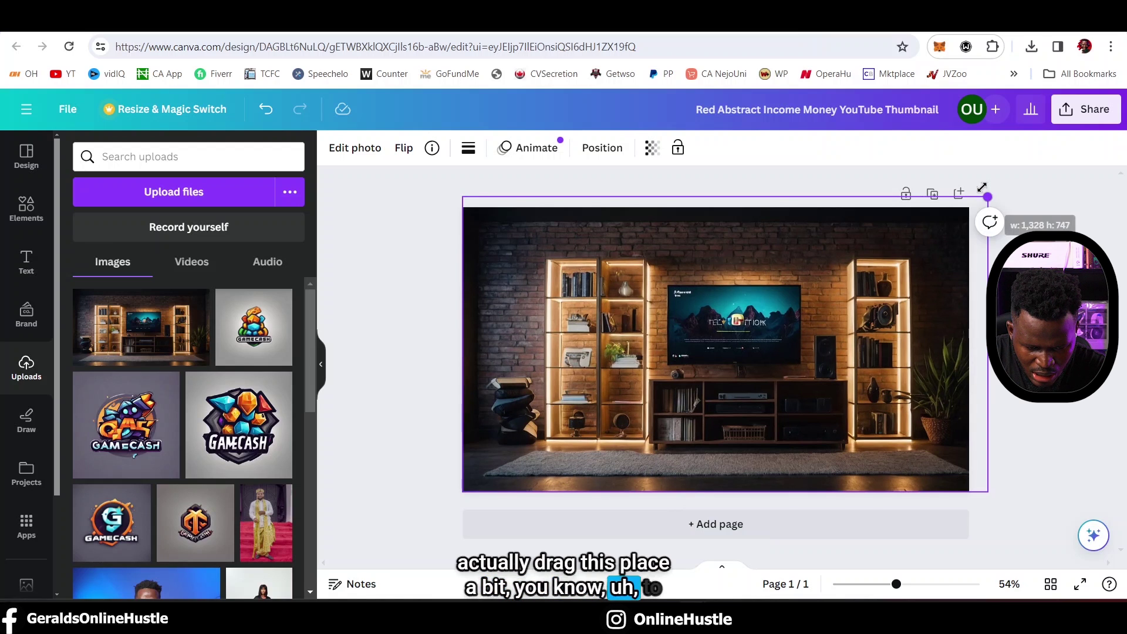
pyautogui.moveTo(982, 188); pyautogui.dragTo(990, 154)
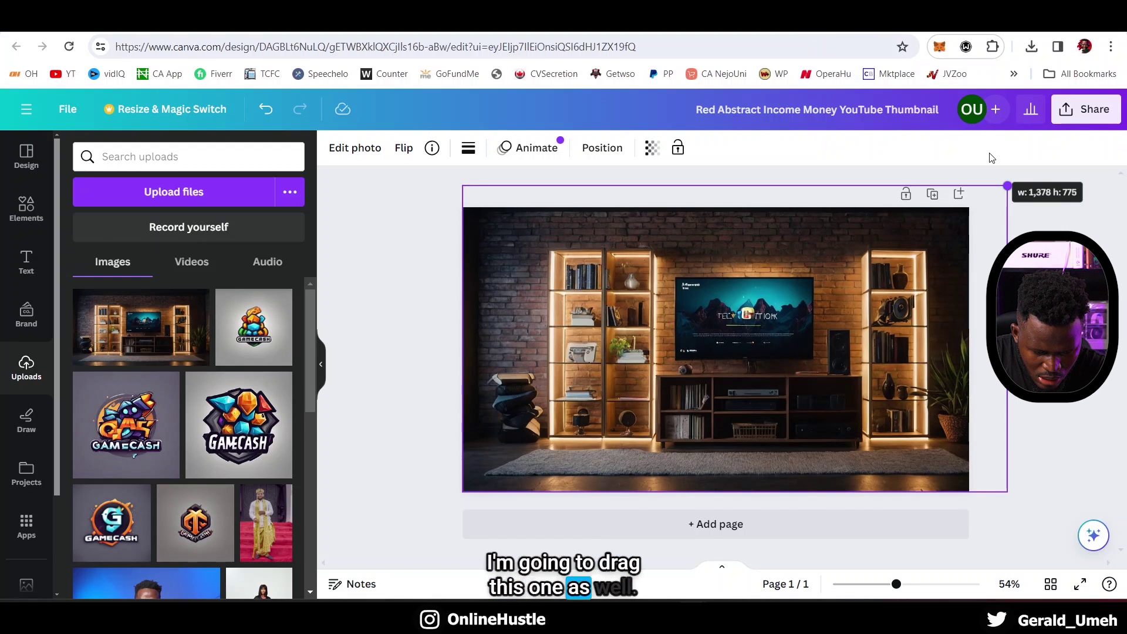
pyautogui.moveTo(463, 491); pyautogui.dragTo(423, 513)
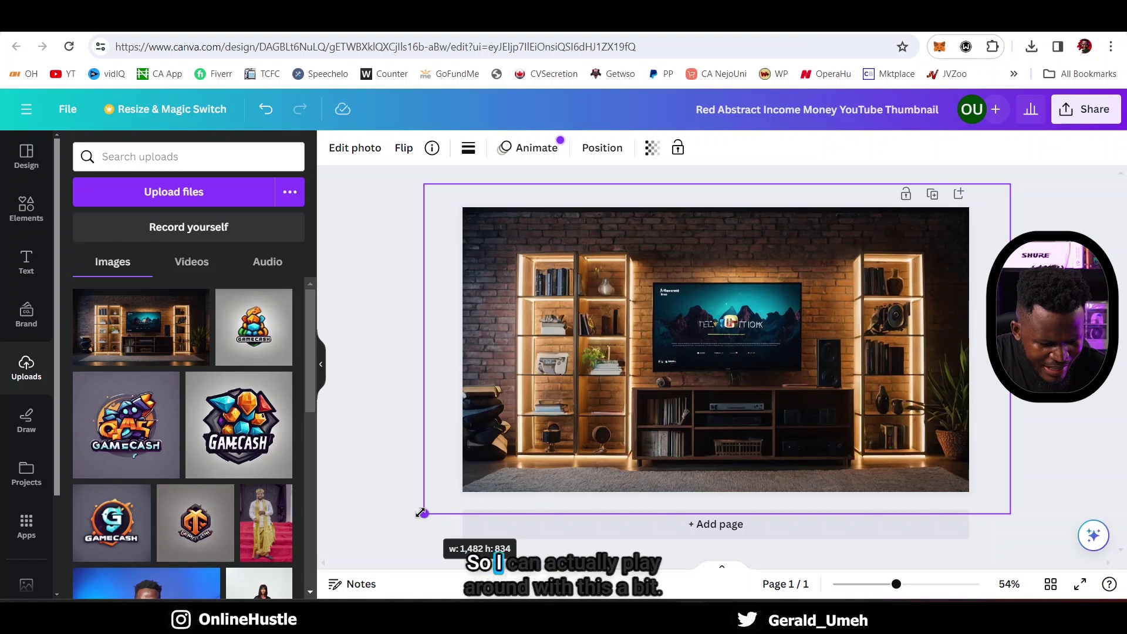
# Step: Search Elements for 'youtube' graphics, place the blue play button over the TV, then delete it
pyautogui.click(420, 512)
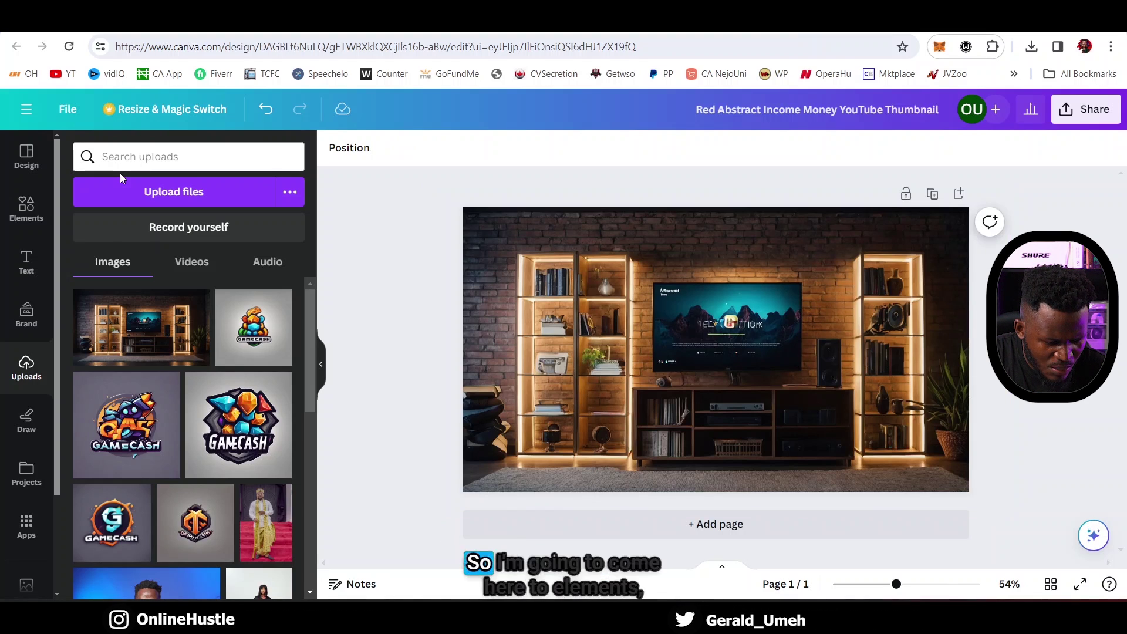
pyautogui.click(27, 209)
pyautogui.click(174, 157)
pyautogui.write('youtu')
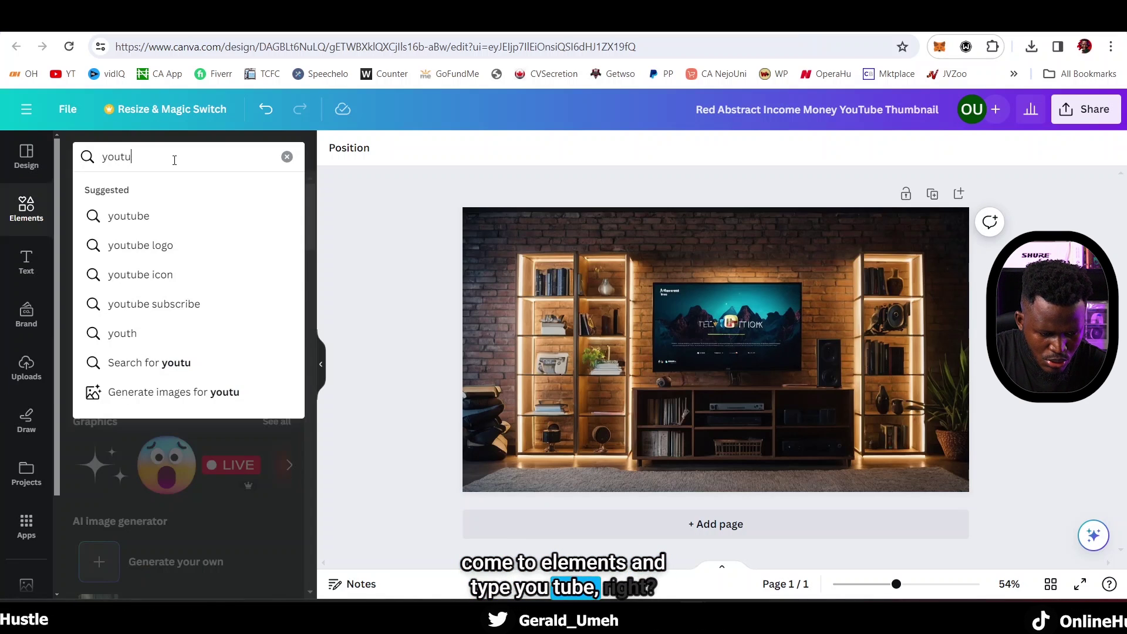
pyautogui.write('be')
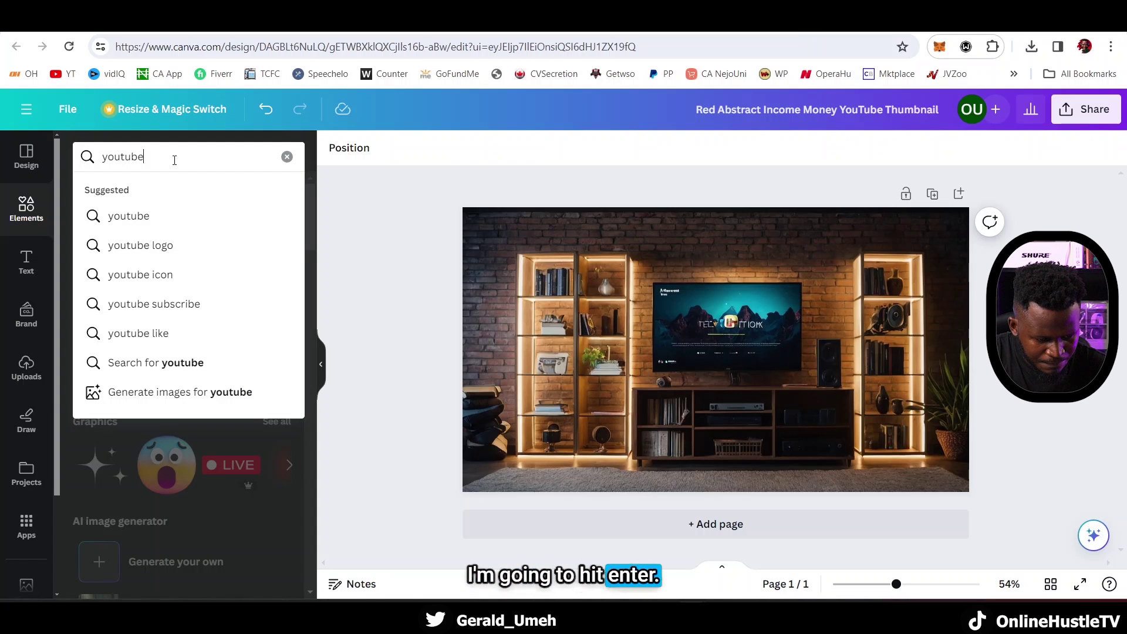
pyautogui.press('Return')
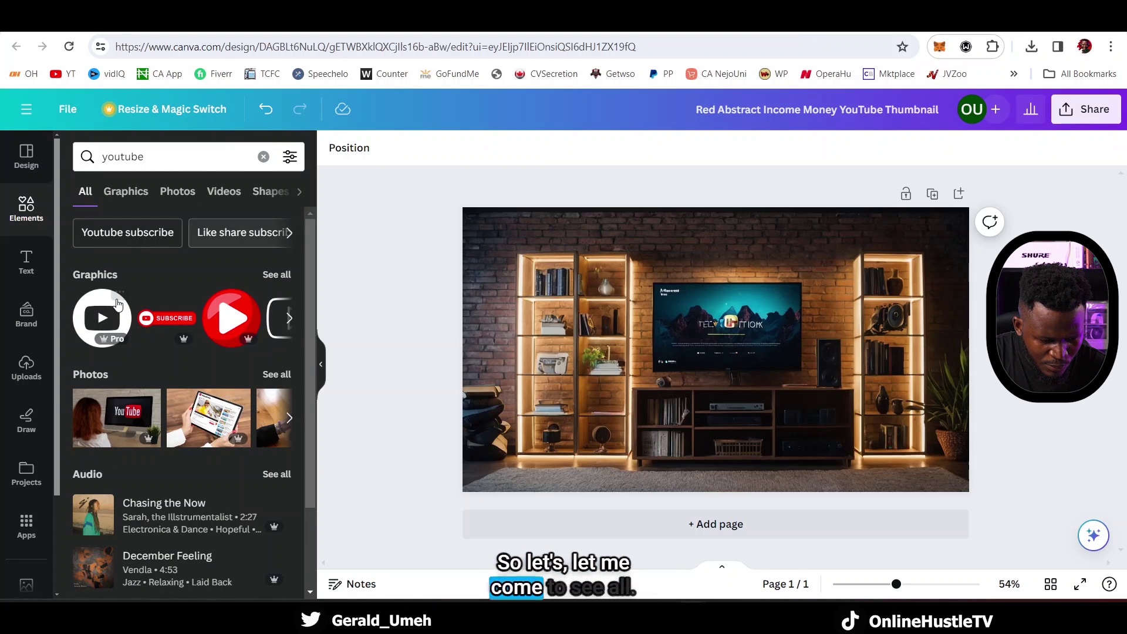
pyautogui.click(277, 274)
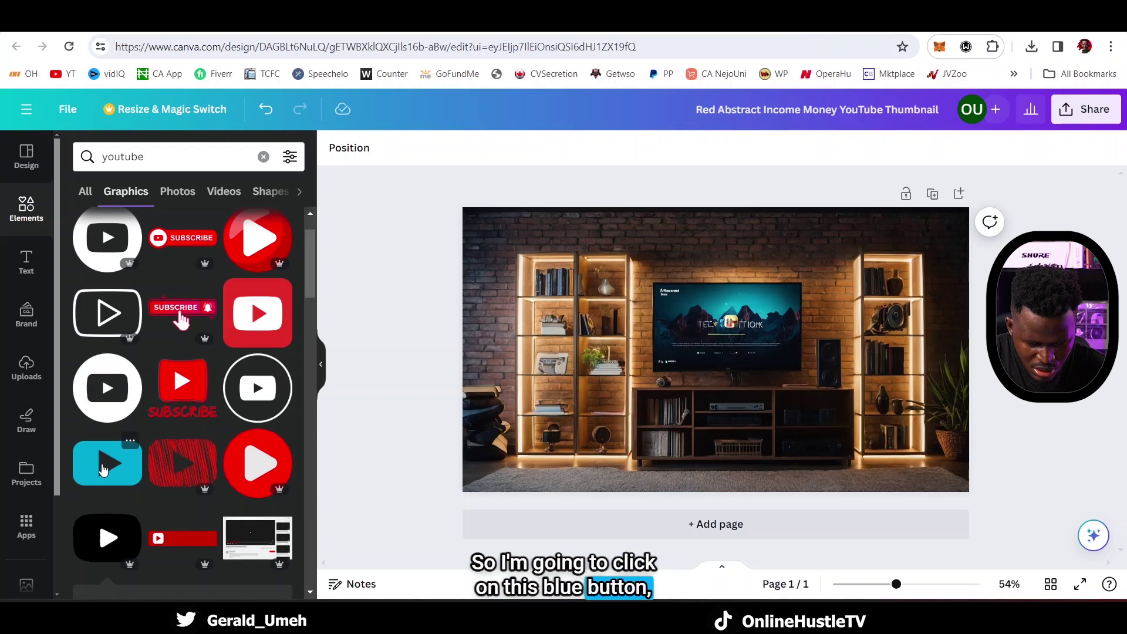
pyautogui.moveTo(103, 470); pyautogui.dragTo(746, 318)
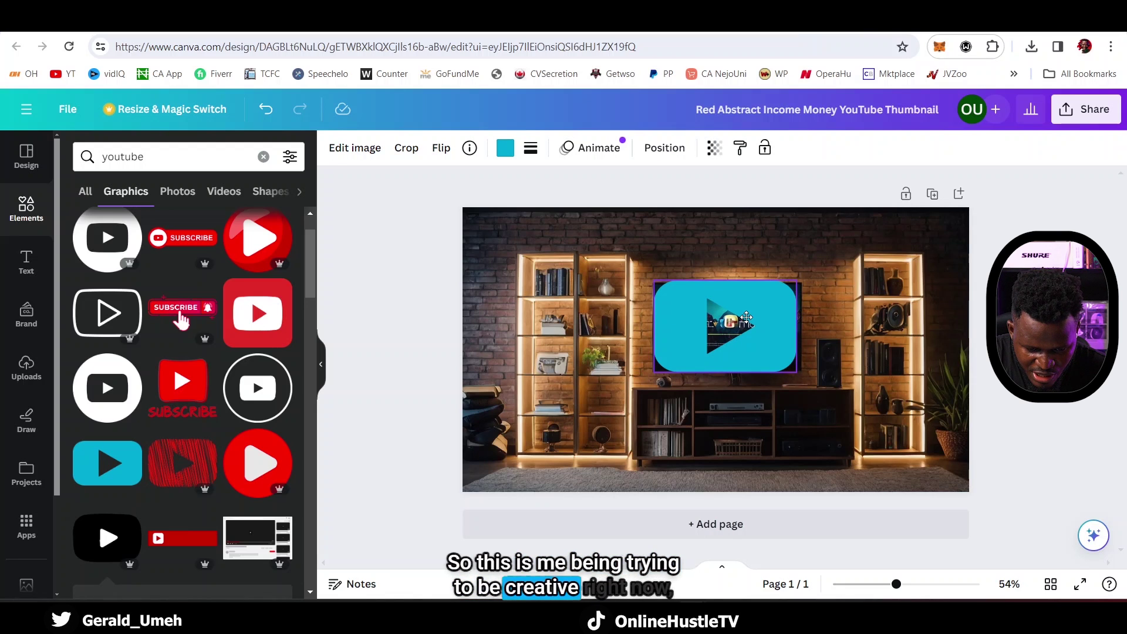
pyautogui.press('Delete')
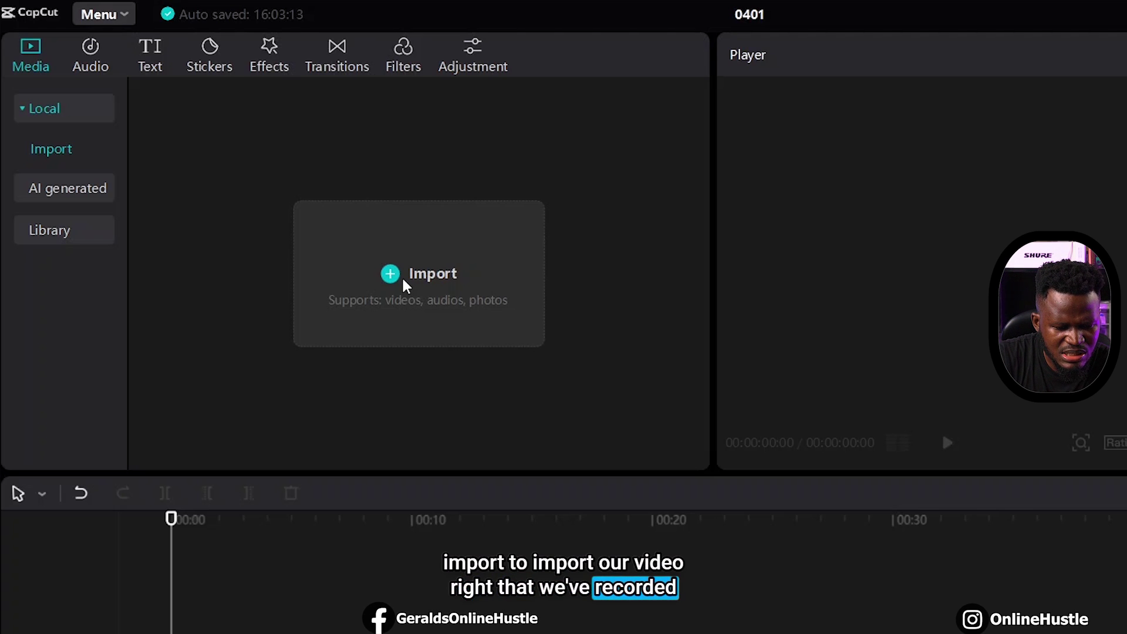
# Step: Import fakebg.mp4 and put it on the main video track of the timeline
pyautogui.click(405, 285)
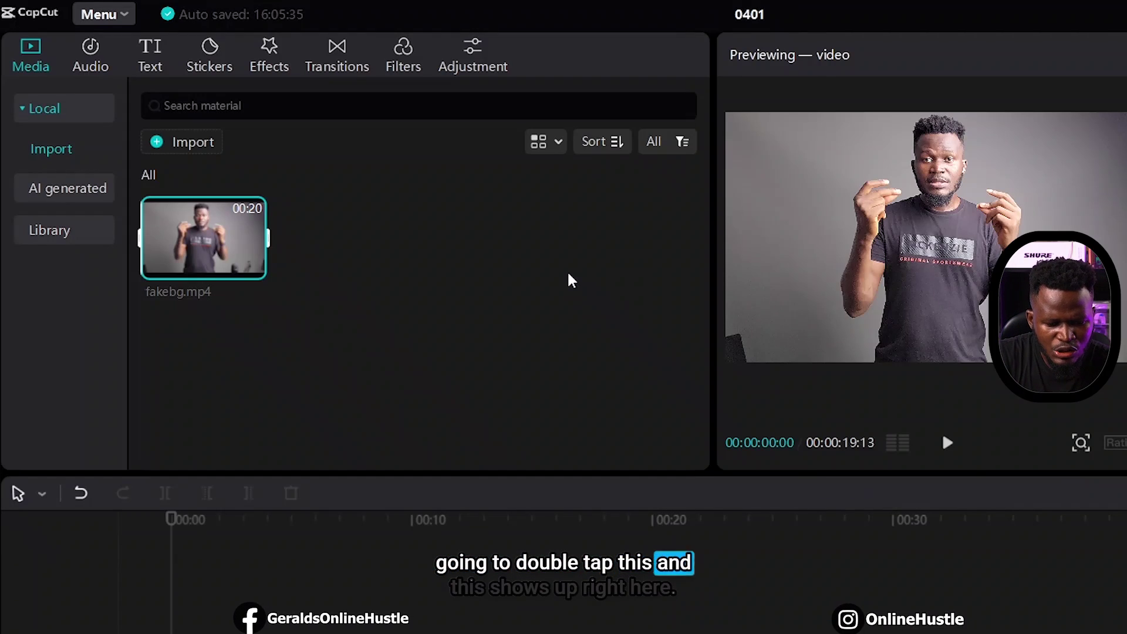
pyautogui.doubleClick(359, 216)
pyautogui.moveTo(176, 258)
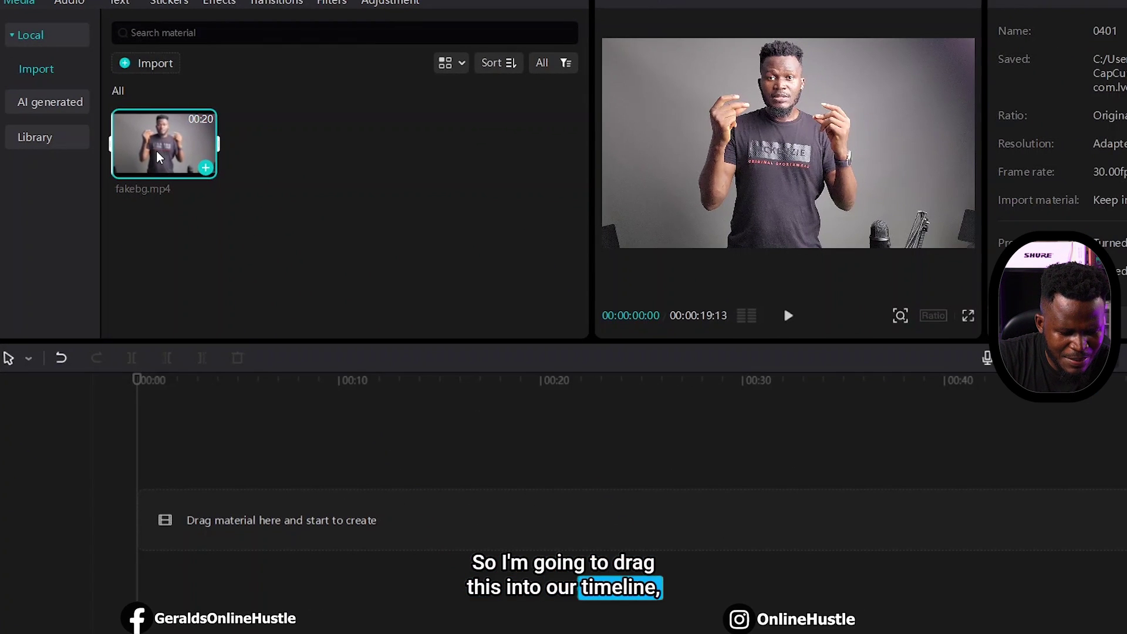
pyautogui.moveTo(169, 182); pyautogui.dragTo(243, 517)
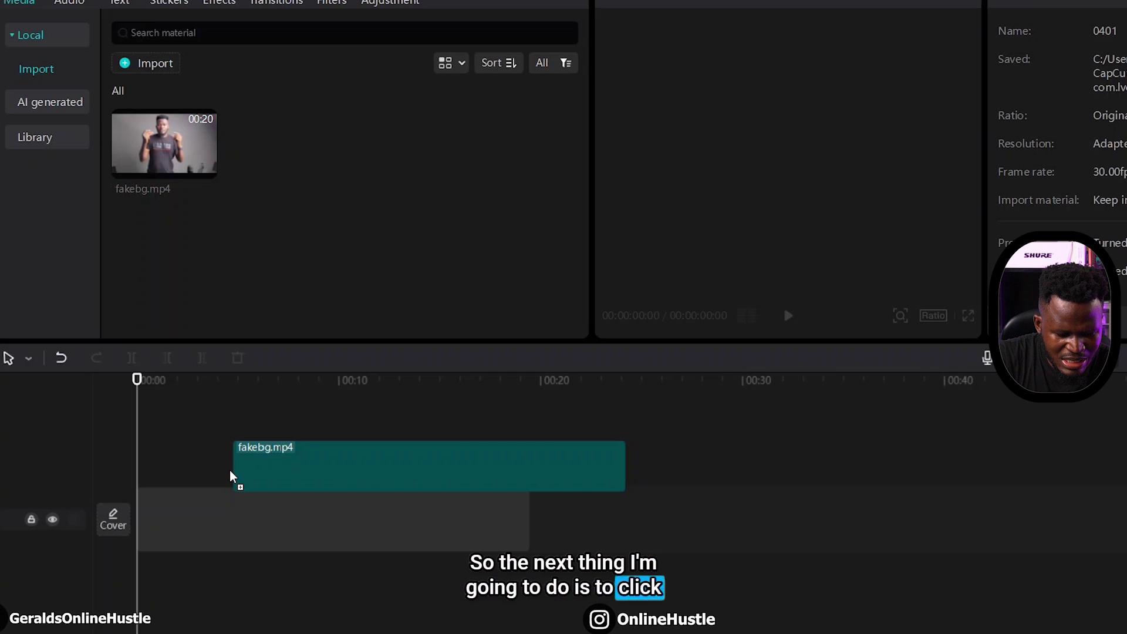
pyautogui.moveTo(231, 474); pyautogui.dragTo(485, 511)
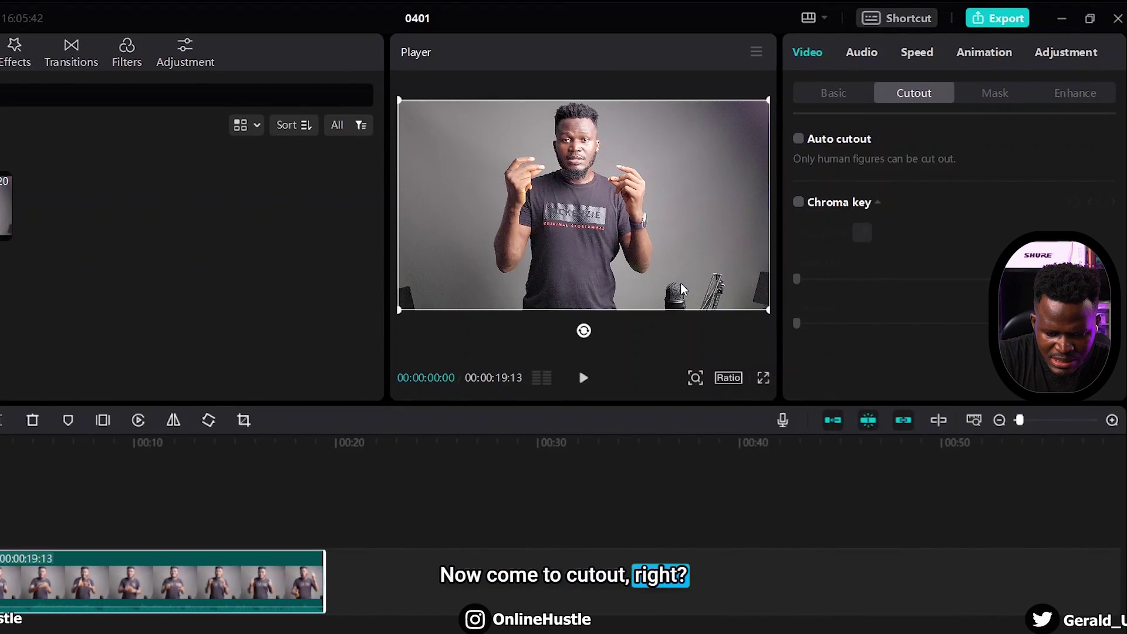
# Step: Turn on Auto cutout for fakebg.mp4 to isolate the presenter
pyautogui.click(799, 139)
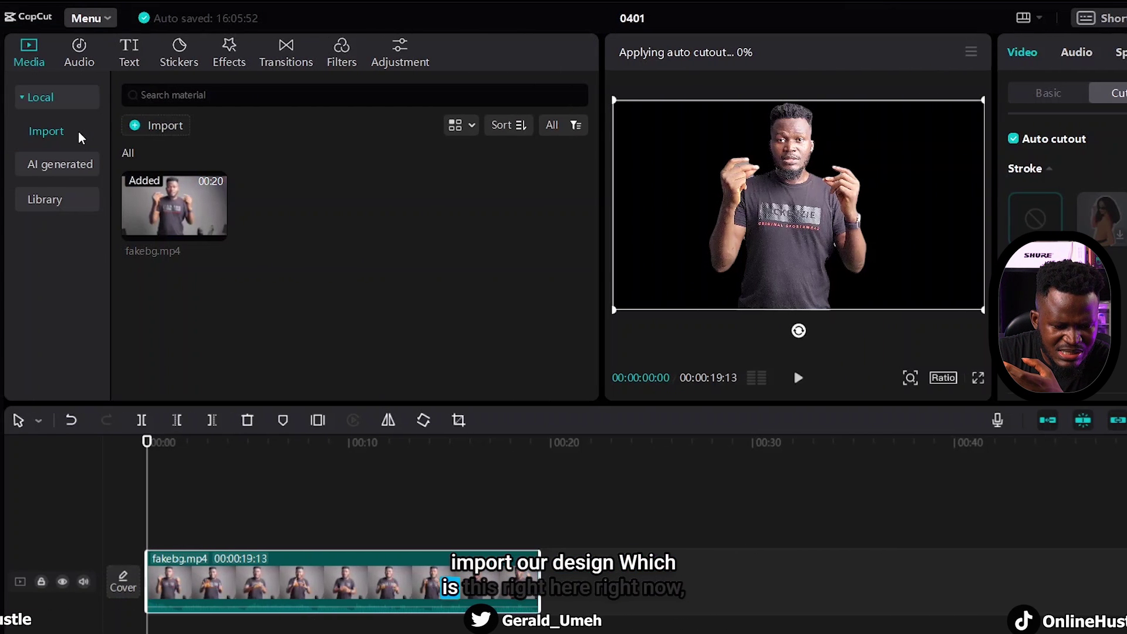
# Step: Import the Red Abstract thumbnail JPG, place it on a track under fakebg.mp4, and stretch it to 19:13
pyautogui.click(81, 137)
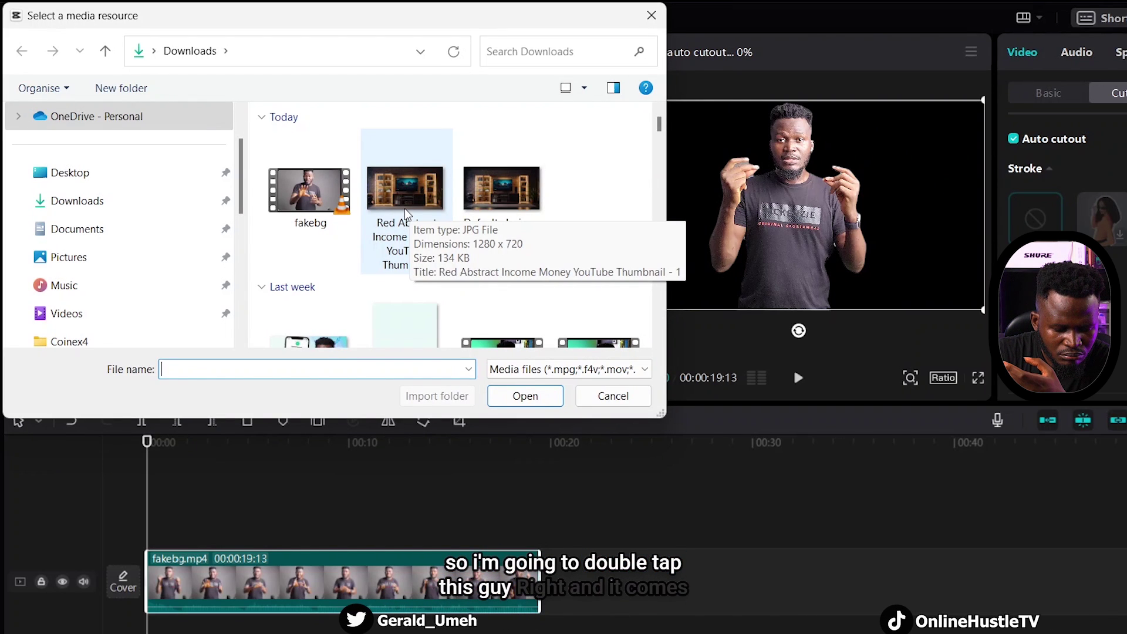
pyautogui.doubleClick(405, 211)
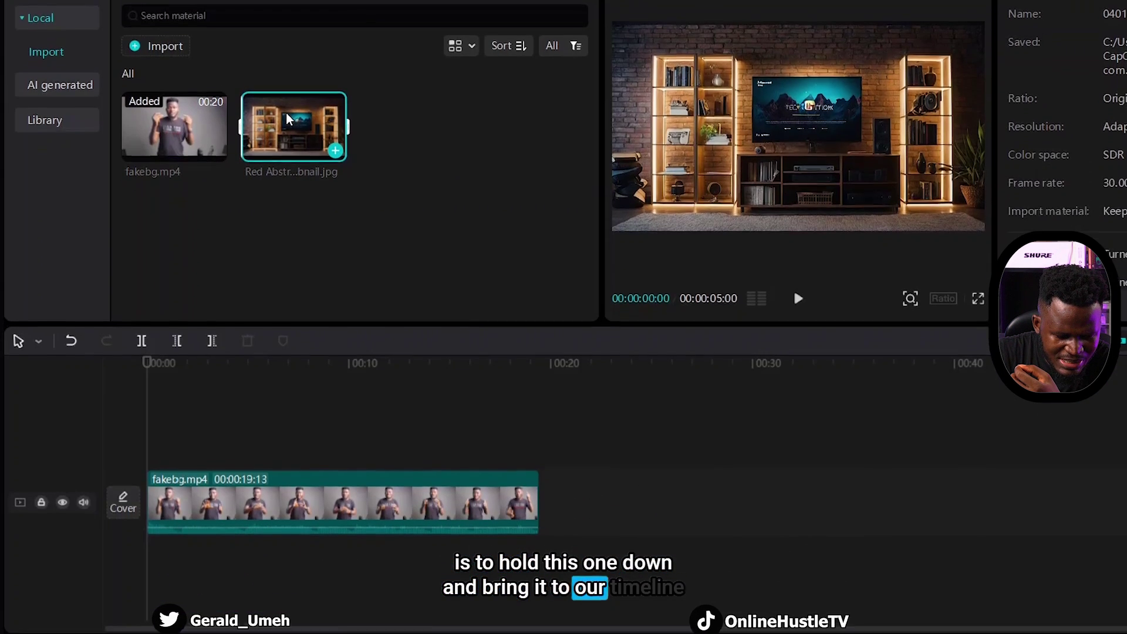
pyautogui.moveTo(288, 119); pyautogui.dragTo(209, 450)
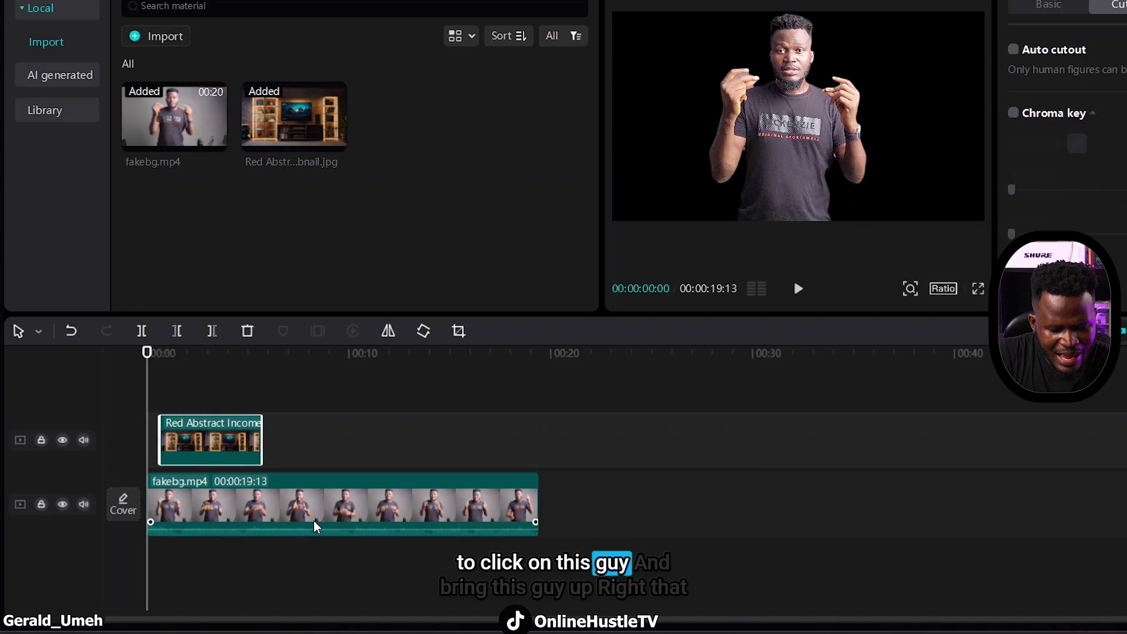
pyautogui.moveTo(316, 526); pyautogui.dragTo(309, 415)
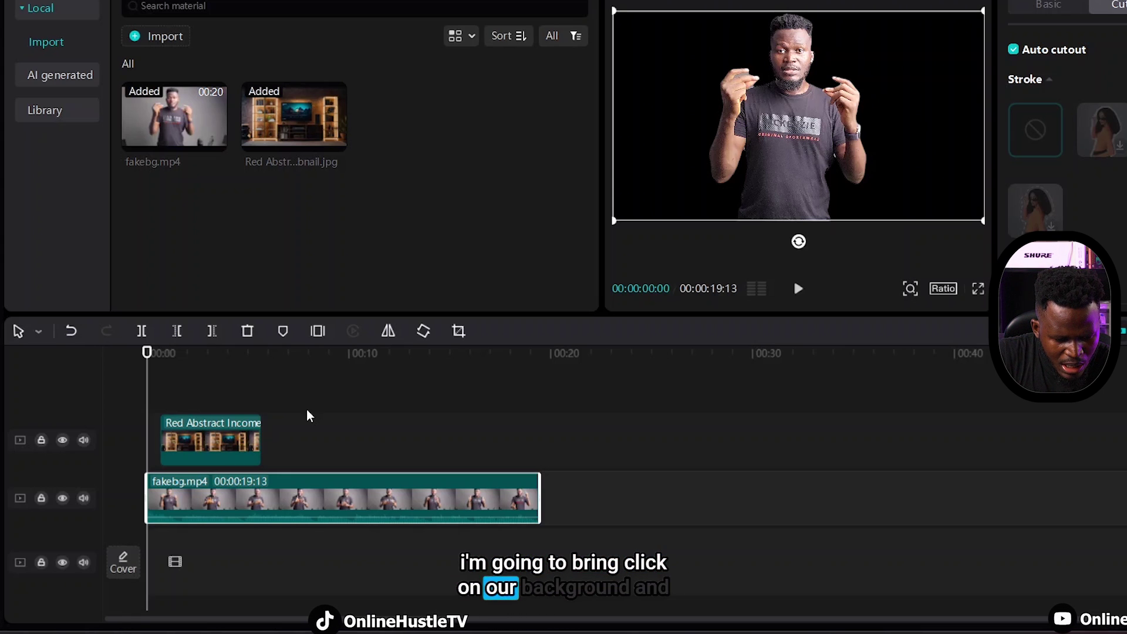
pyautogui.click(210, 451)
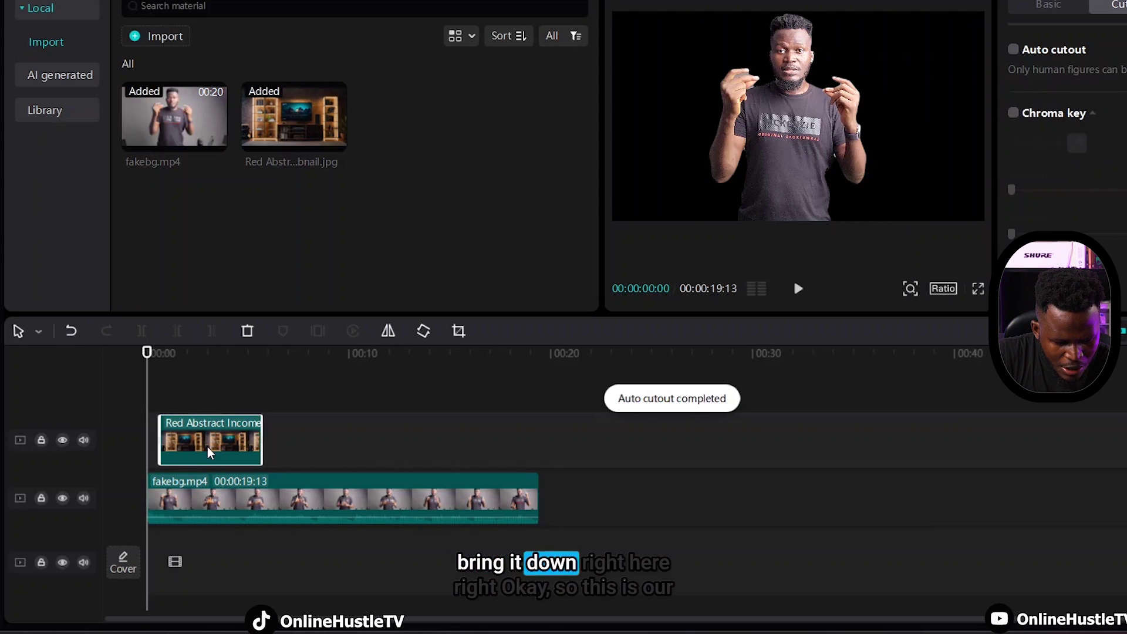
pyautogui.moveTo(209, 451); pyautogui.dragTo(199, 505)
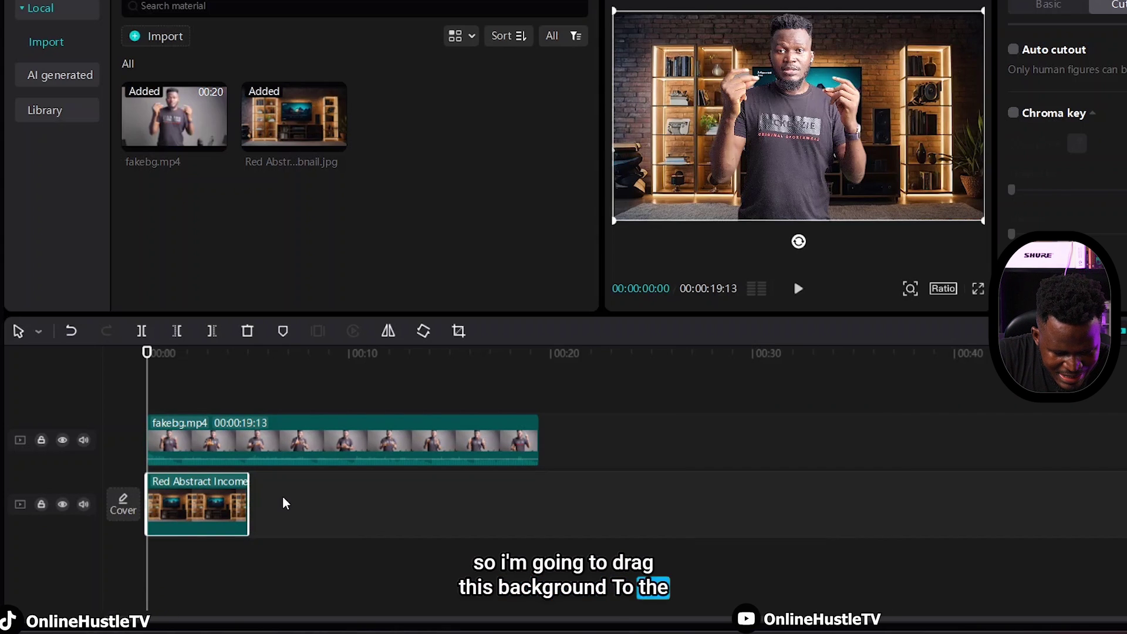
pyautogui.moveTo(248, 503); pyautogui.dragTo(537, 498)
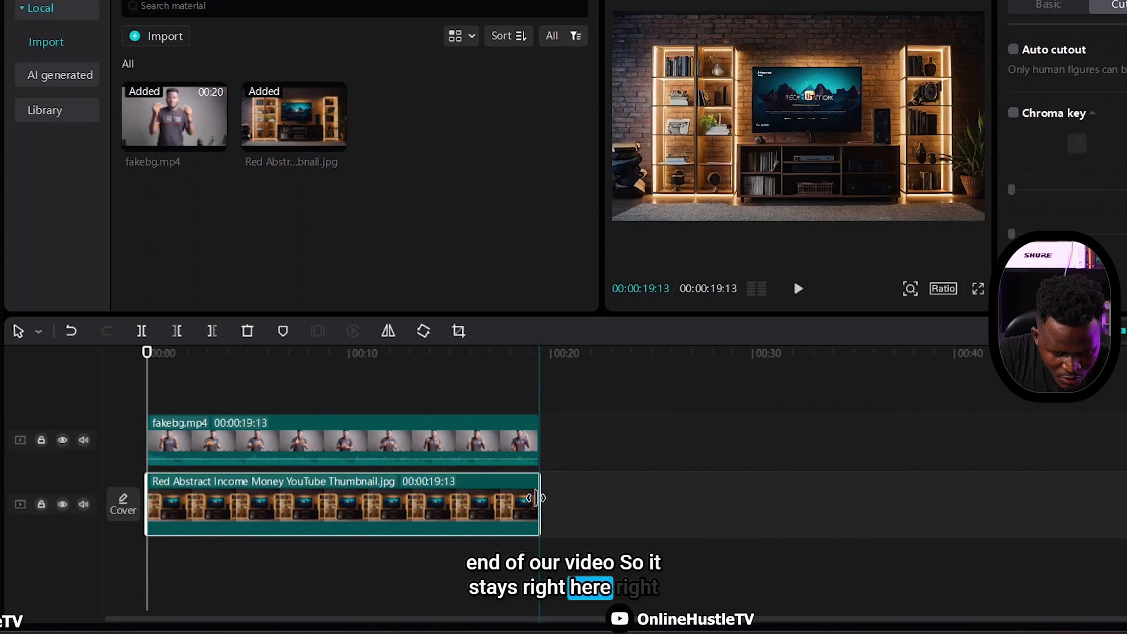
# Step: Scale up the studio backdrop in the Player and shift it so the TV wall sits behind the presenter
pyautogui.moveTo(535, 498); pyautogui.dragTo(537, 499)
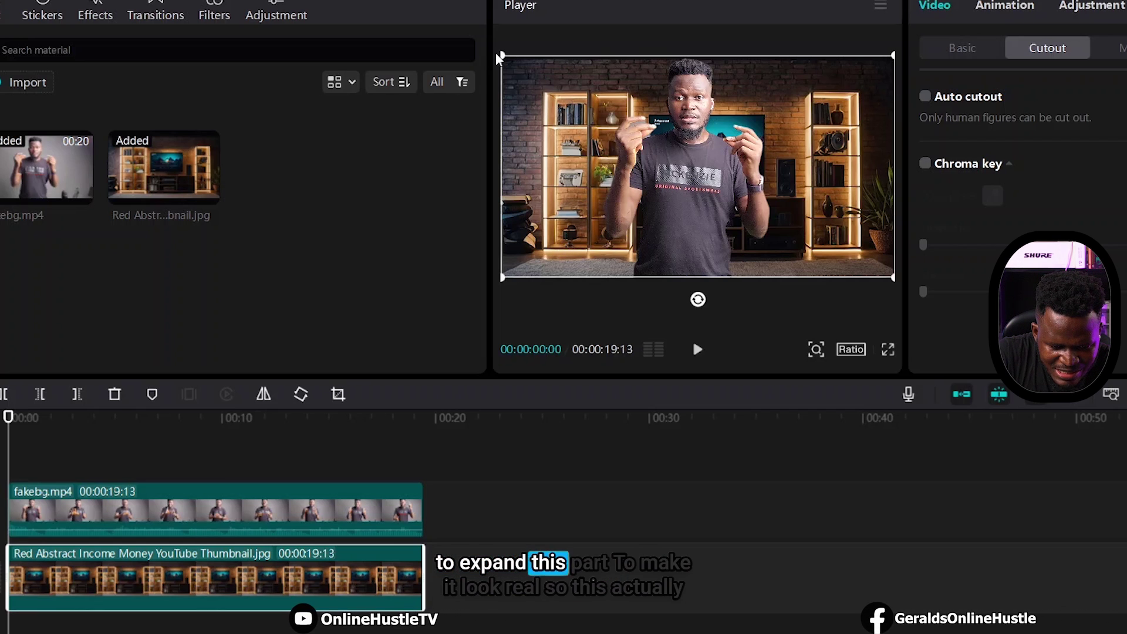
pyautogui.moveTo(502, 57); pyautogui.dragTo(447, 24)
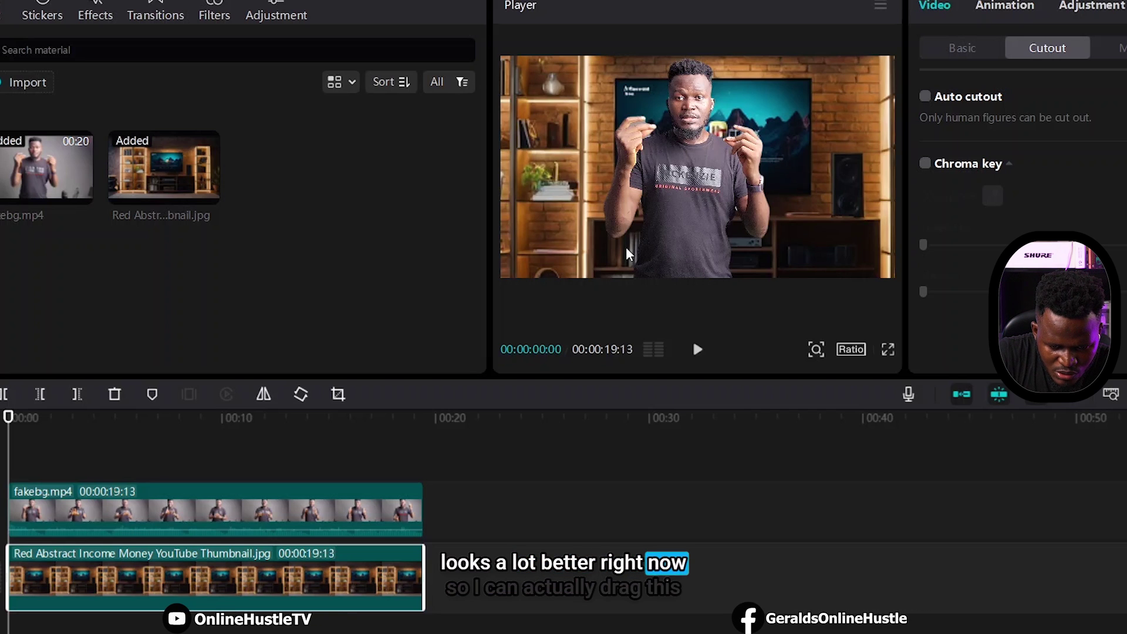
pyautogui.moveTo(628, 253); pyautogui.dragTo(857, 174)
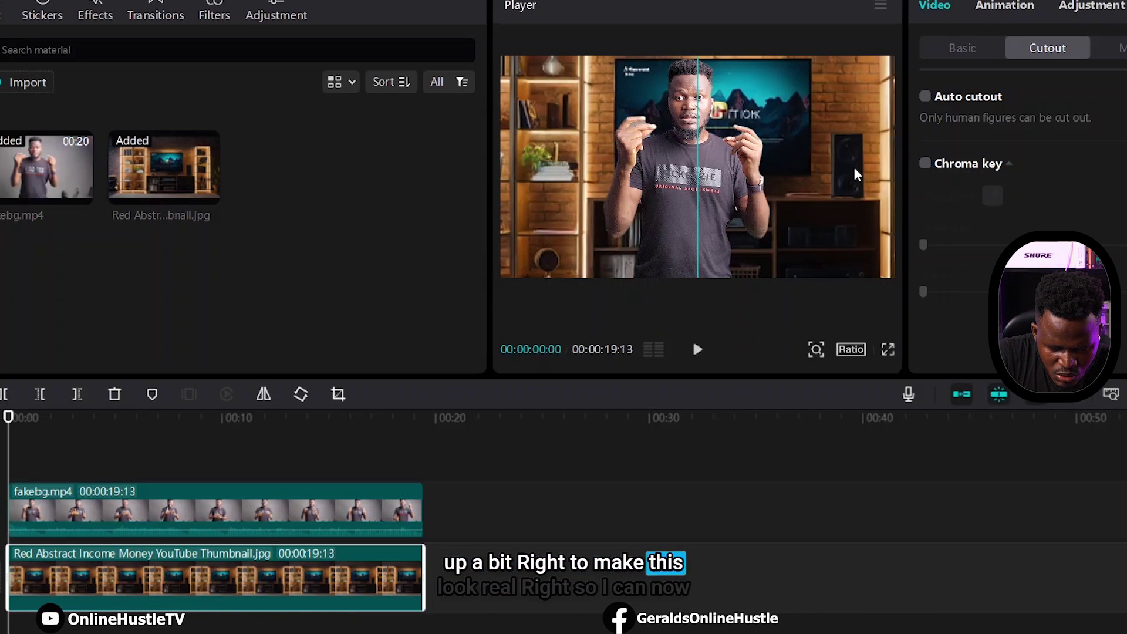
pyautogui.moveTo(855, 170); pyautogui.dragTo(855, 190)
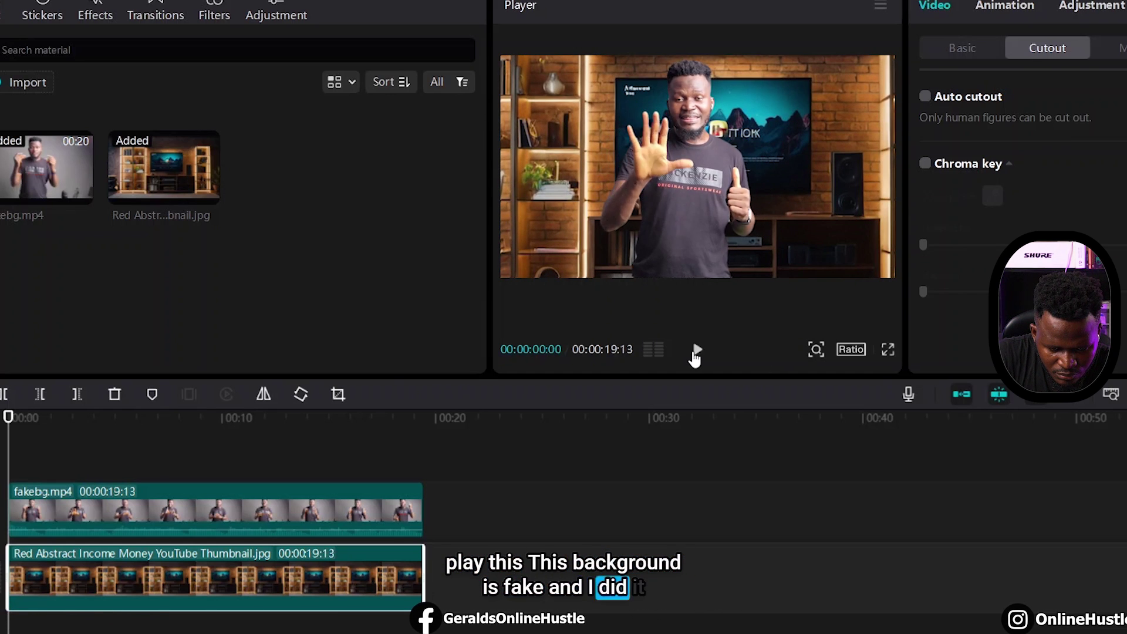
pyautogui.click(697, 351)
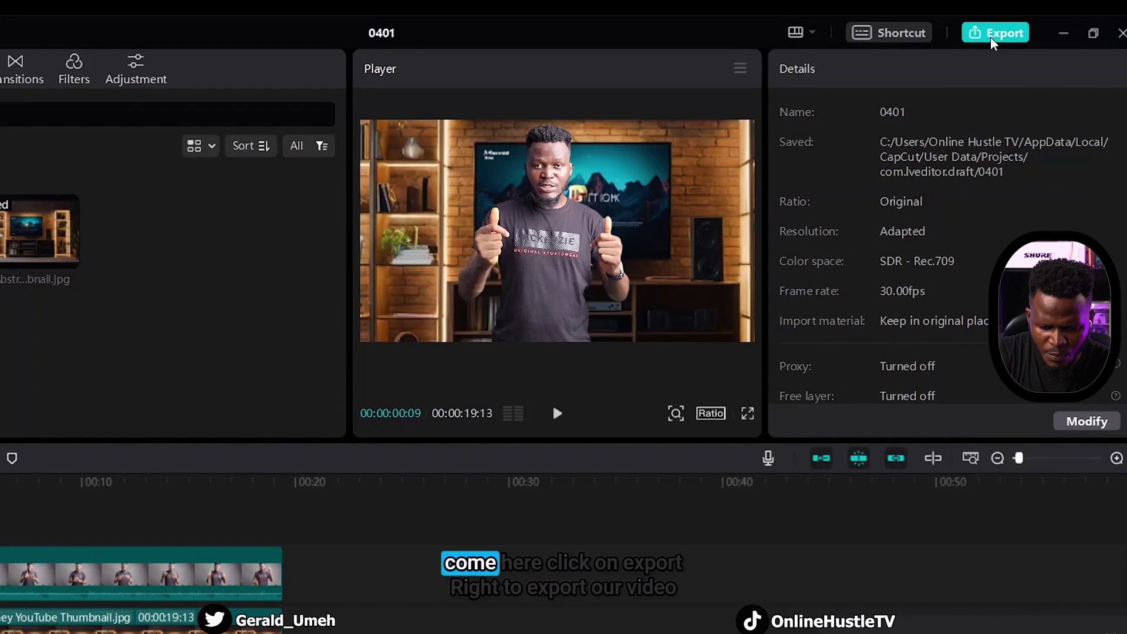
# Step: Export project 0401 as a 1080P, 30fps H.264 mp4
pyautogui.click(992, 37)
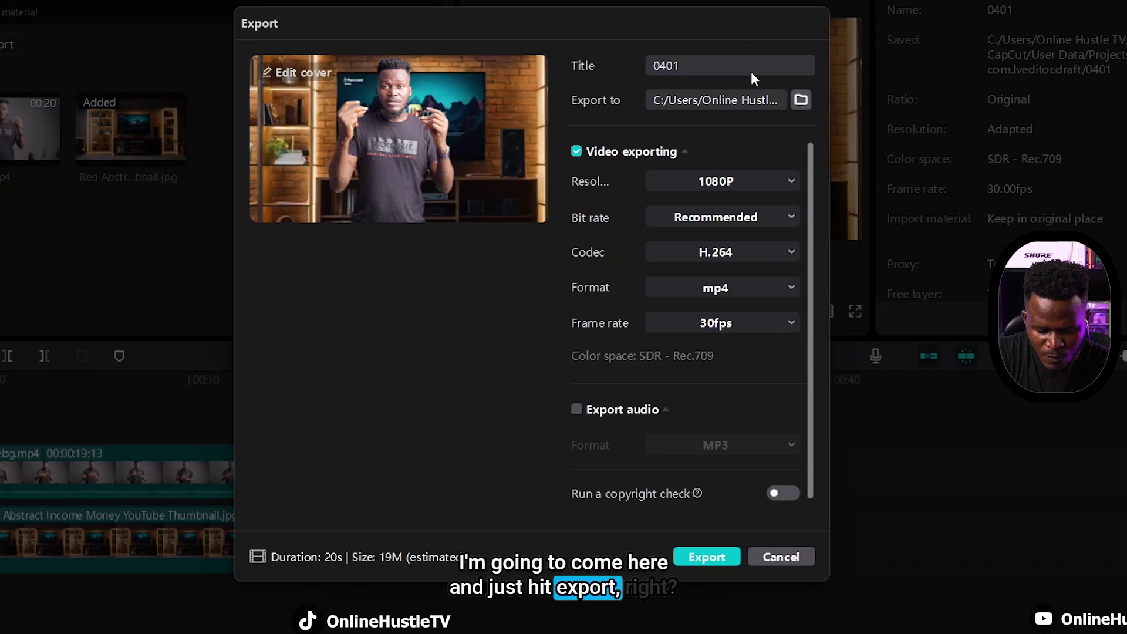
pyautogui.click(707, 556)
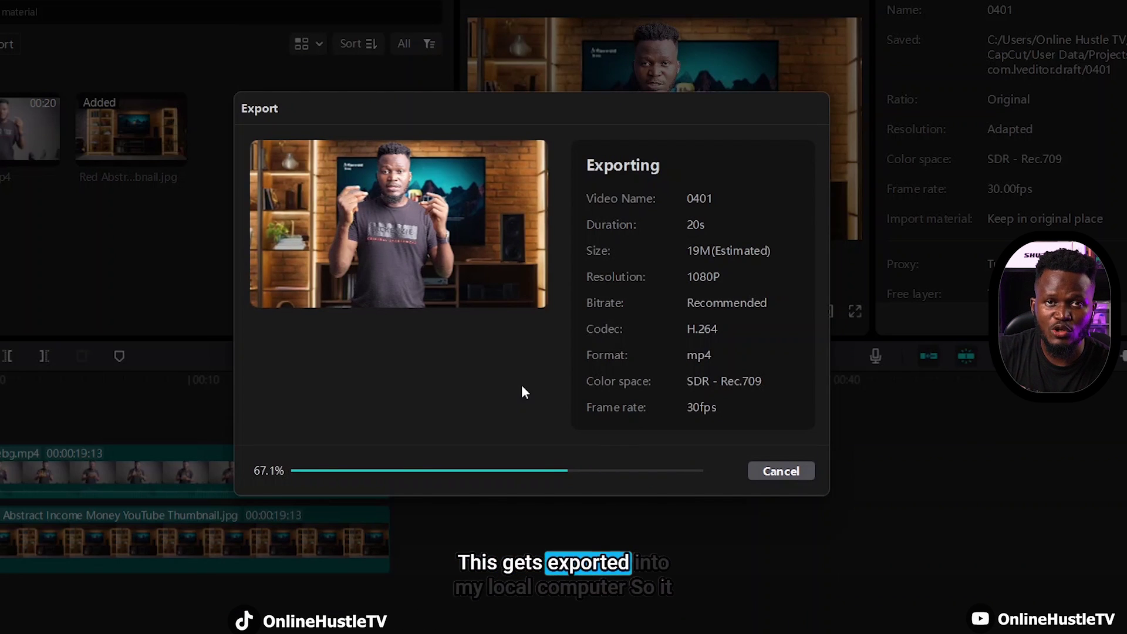